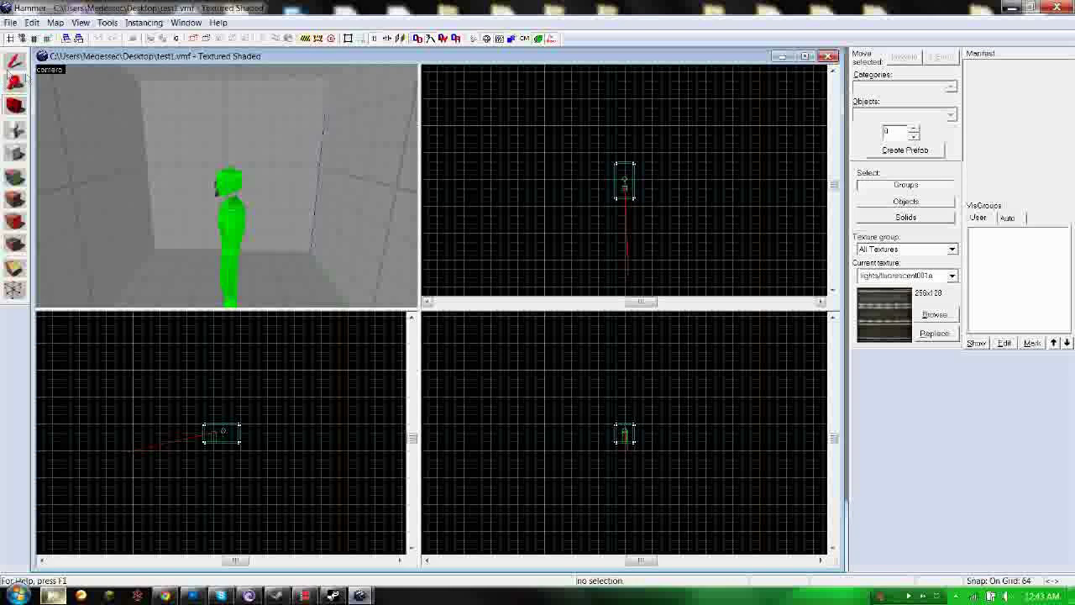
Inspect the room in the 3D view, selecting individual walls and finishing on the 240-unit-long side wall
key("z")
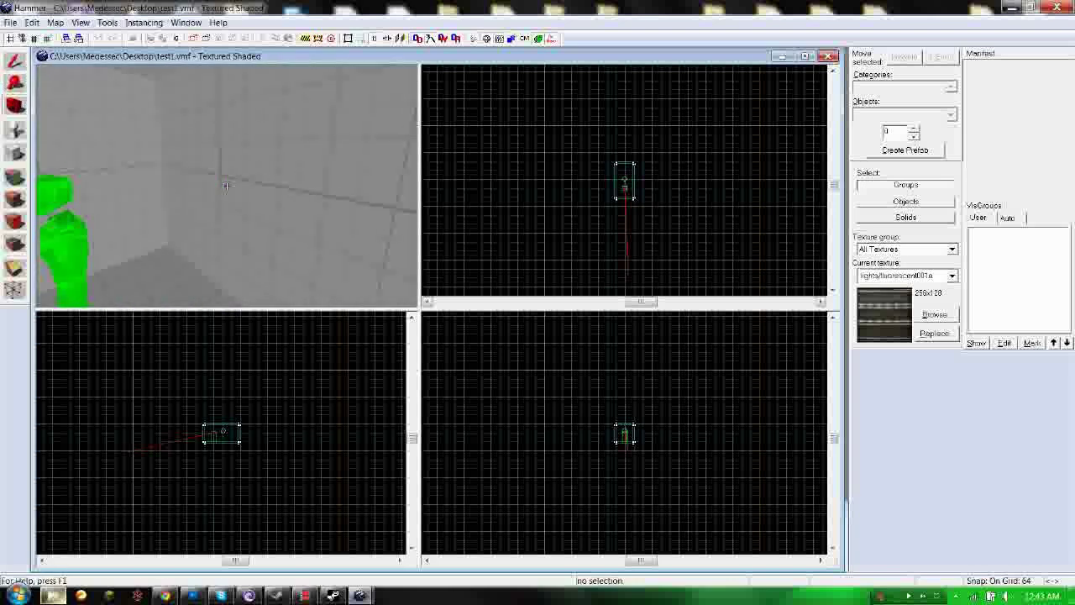
key("z")
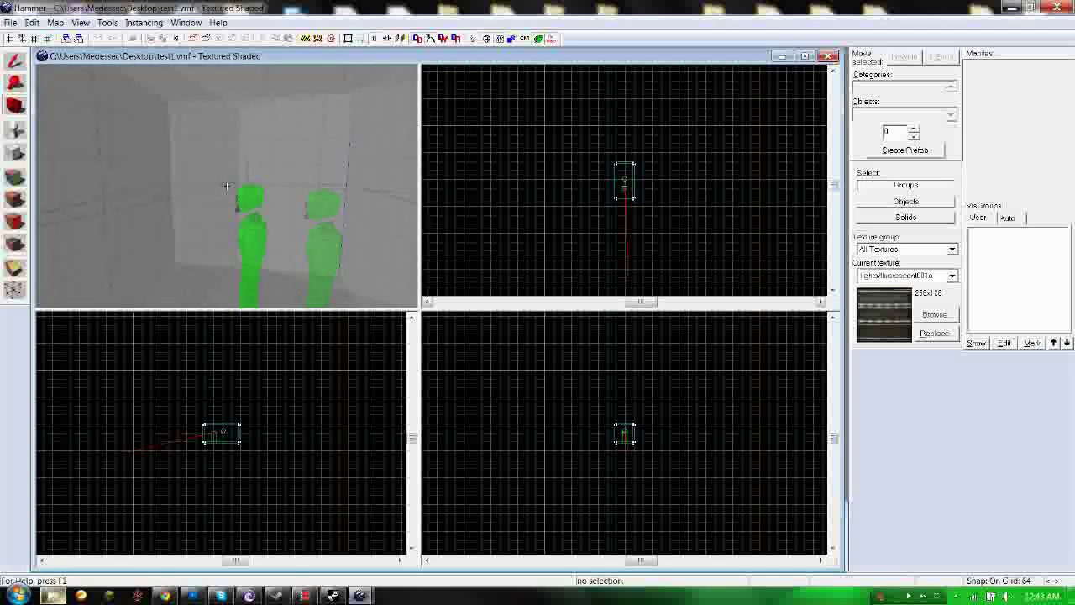
key("z")
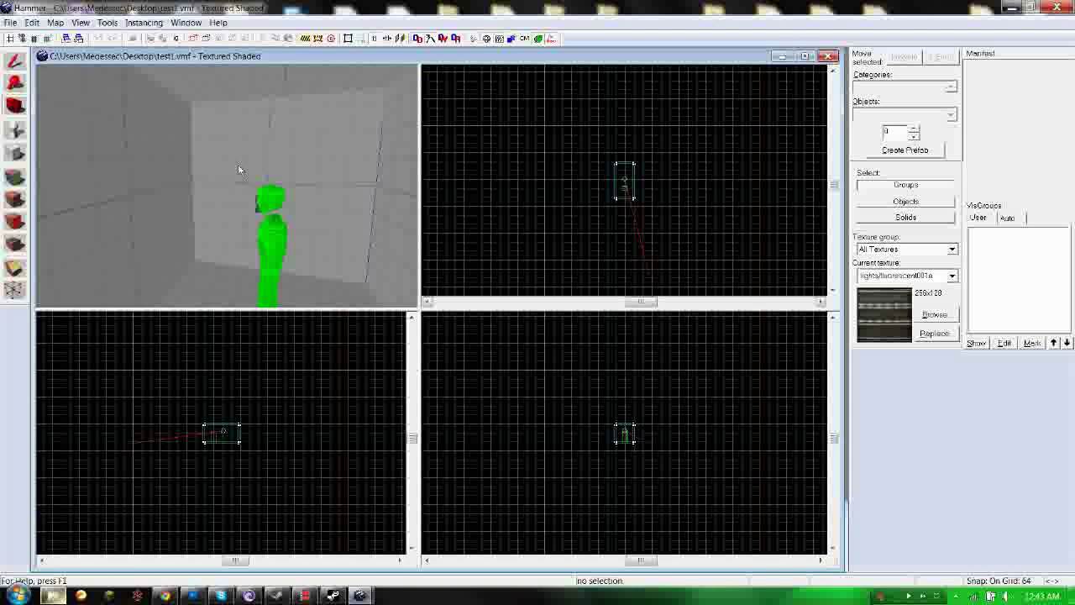
left_click(14, 63)
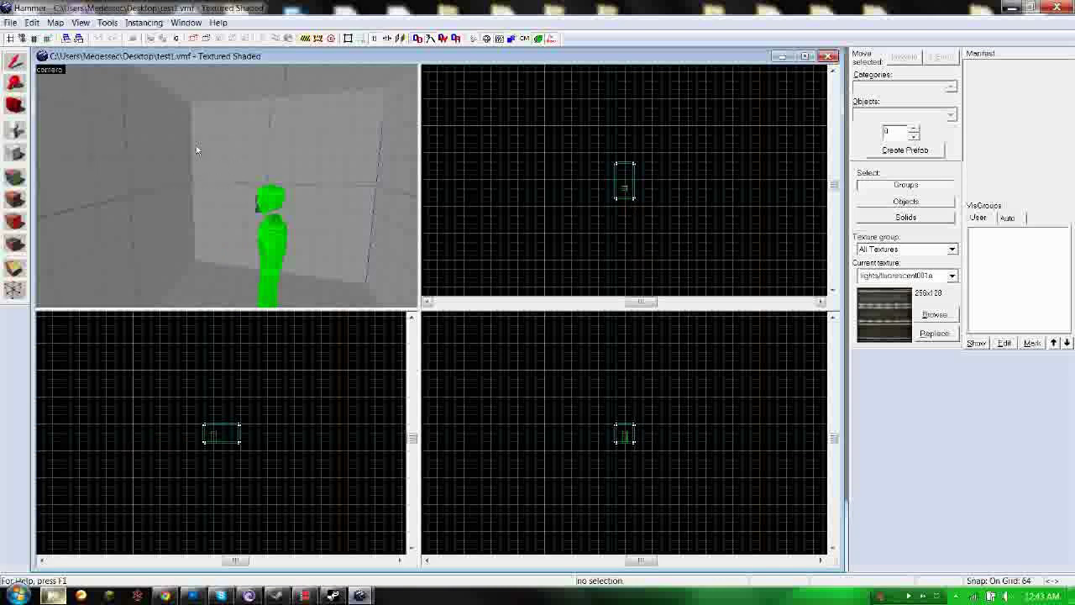
left_click(198, 153)
left_click(178, 198)
left_click(279, 149)
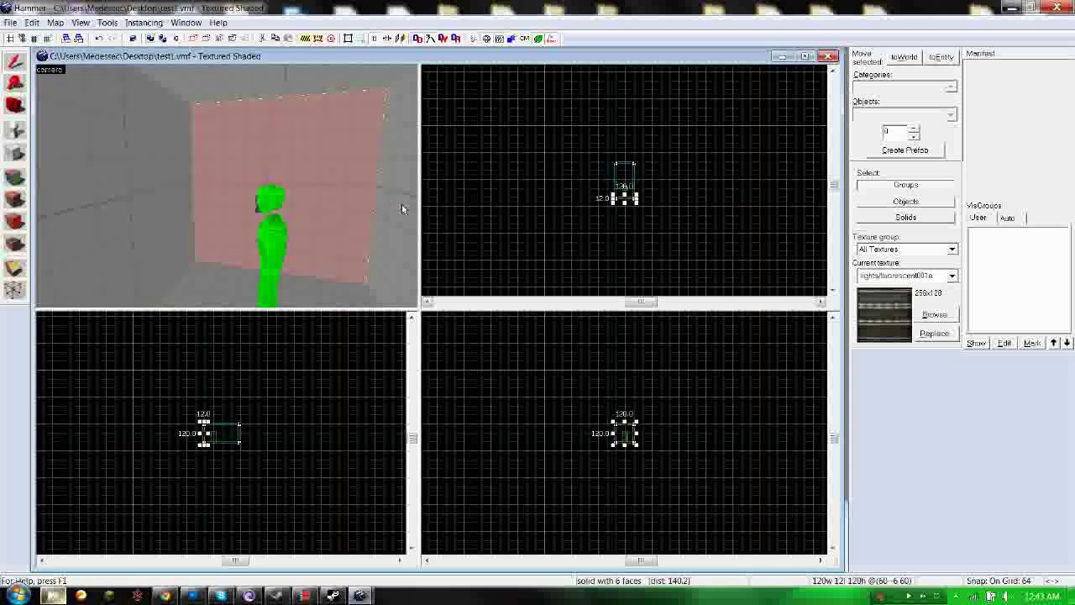
left_click(401, 209)
left_click(295, 158)
left_click(145, 145)
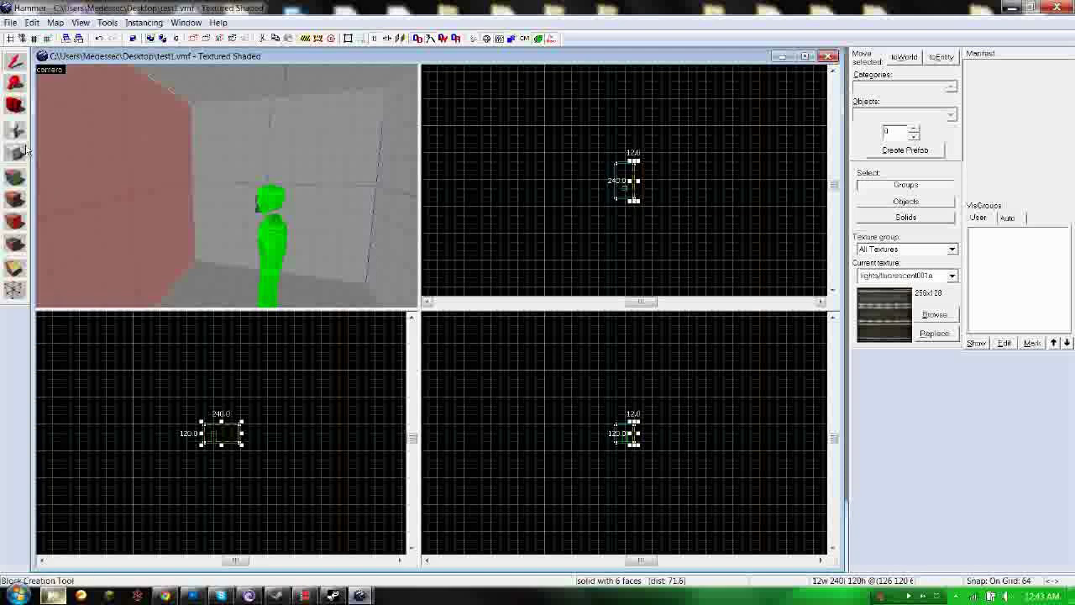
Switch the 3D view to Textured Polygons and return it to Shaded Textured Polygons
left_click(80, 23)
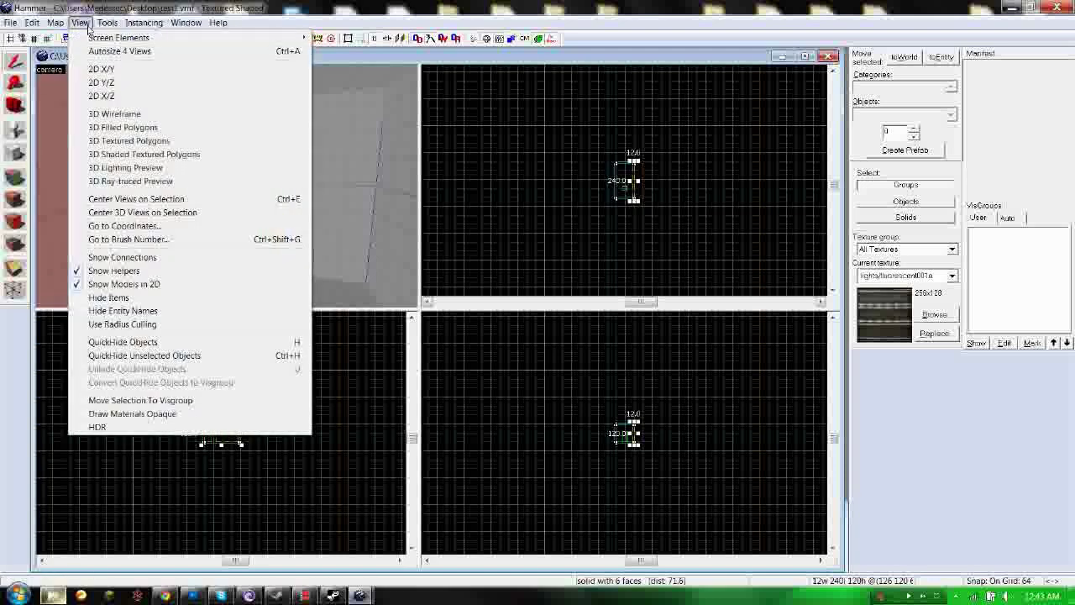
left_click(152, 143)
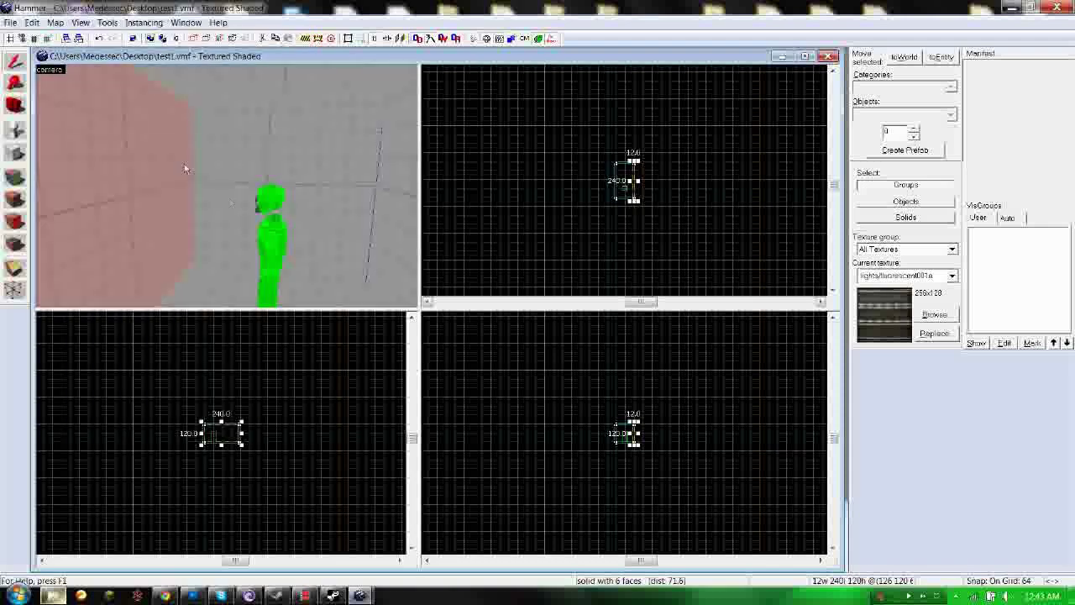
left_click(81, 23)
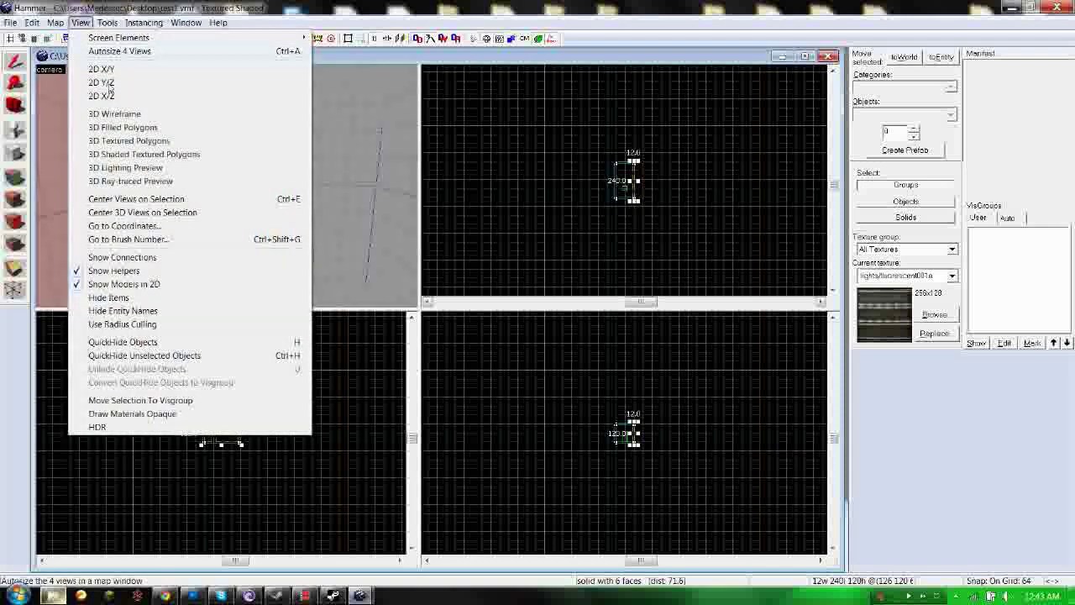
left_click(147, 142)
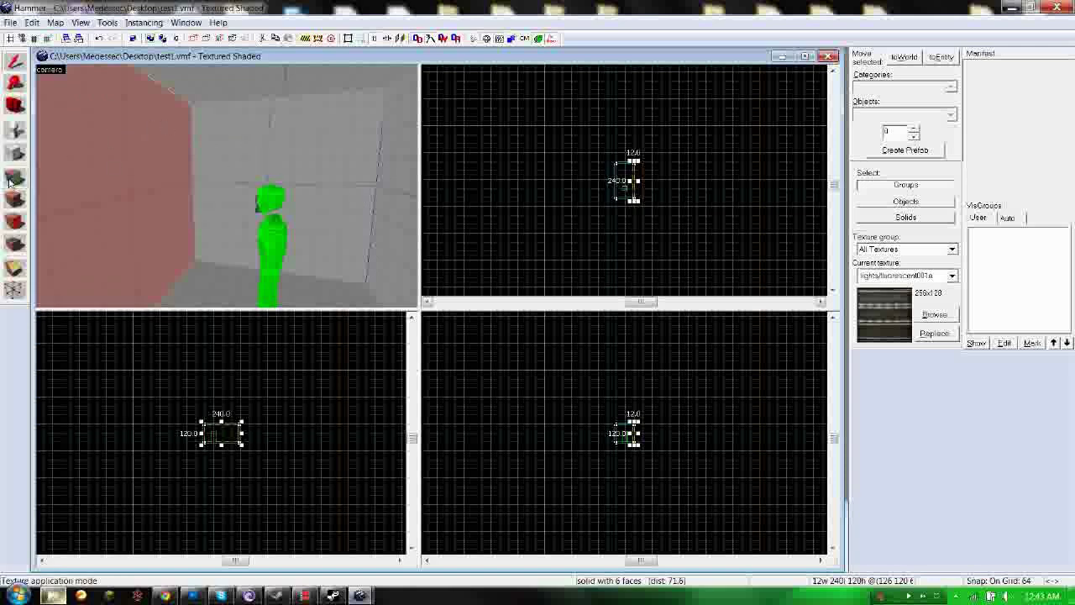
Select the 240-unit-long side wall and open the Face Edit Sheet for its faces
left_click(295, 171)
left_click(155, 168)
left_click(389, 173)
left_click(328, 170)
left_click(148, 230)
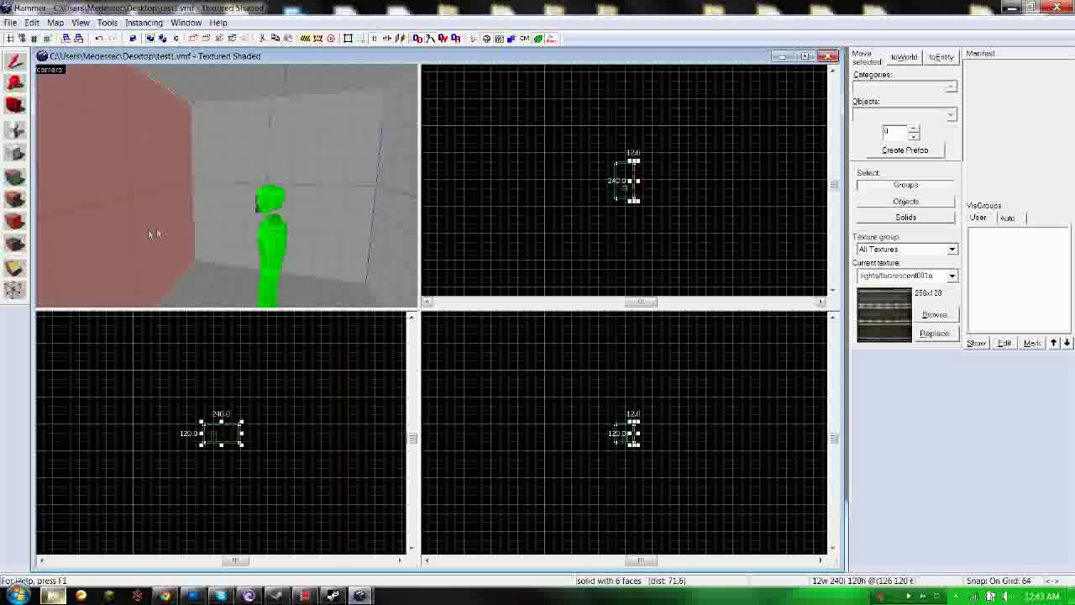
left_click(11, 179)
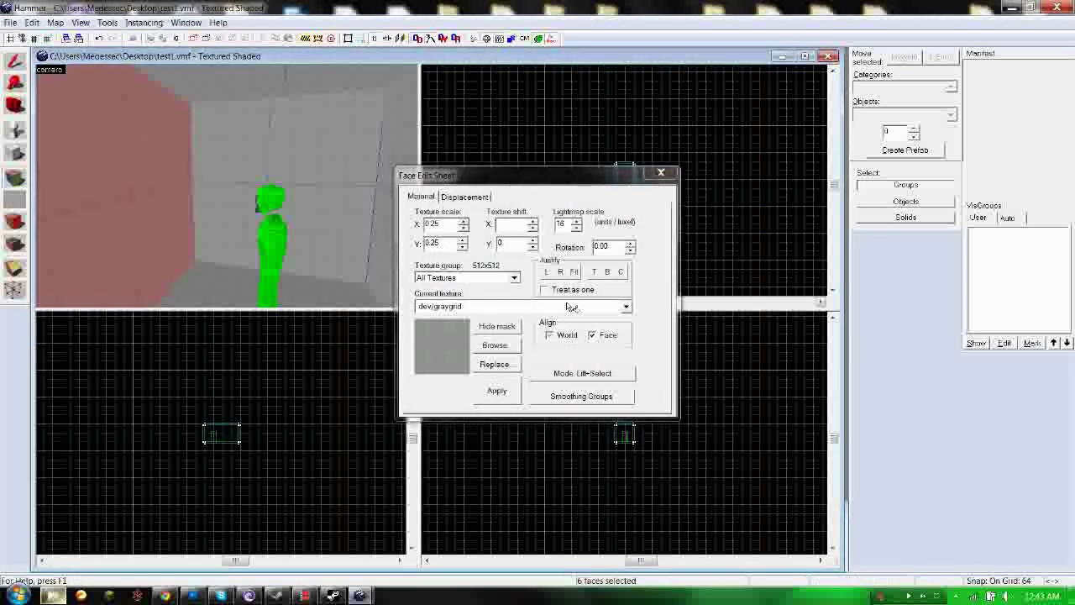
Apply the metal/citadel_metalwall077a texture to only the inner face of the selected side wall
left_click(123, 203)
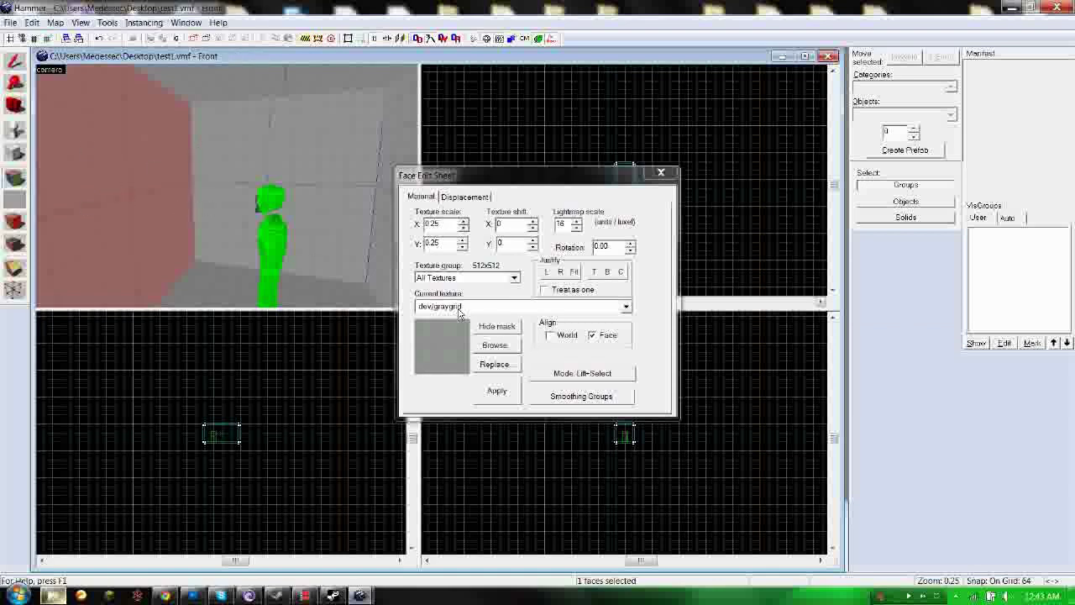
left_click(626, 307)
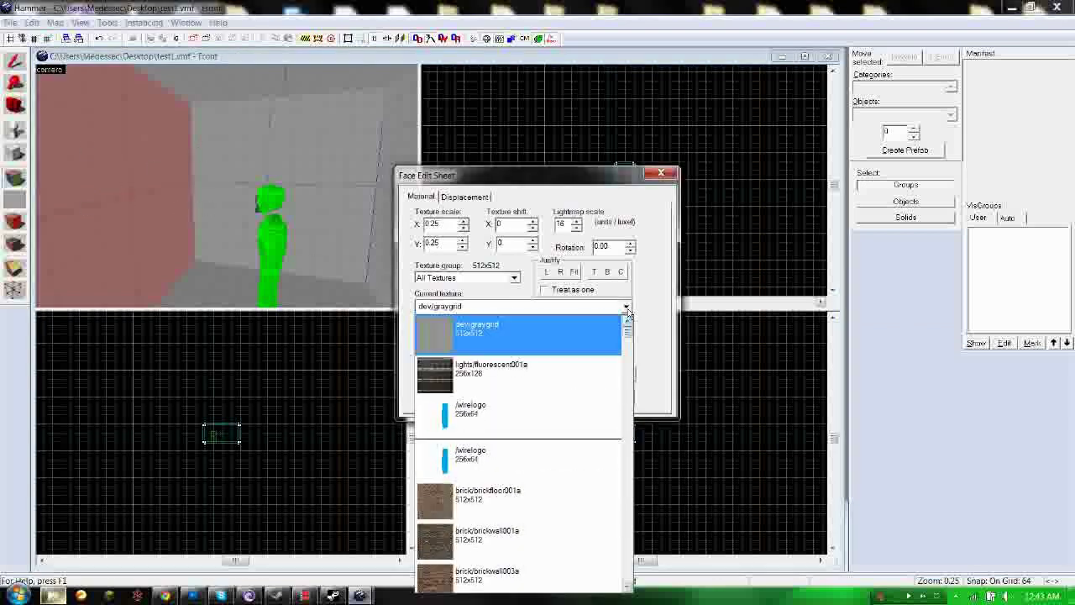
left_click_drag(630, 336, 616, 444)
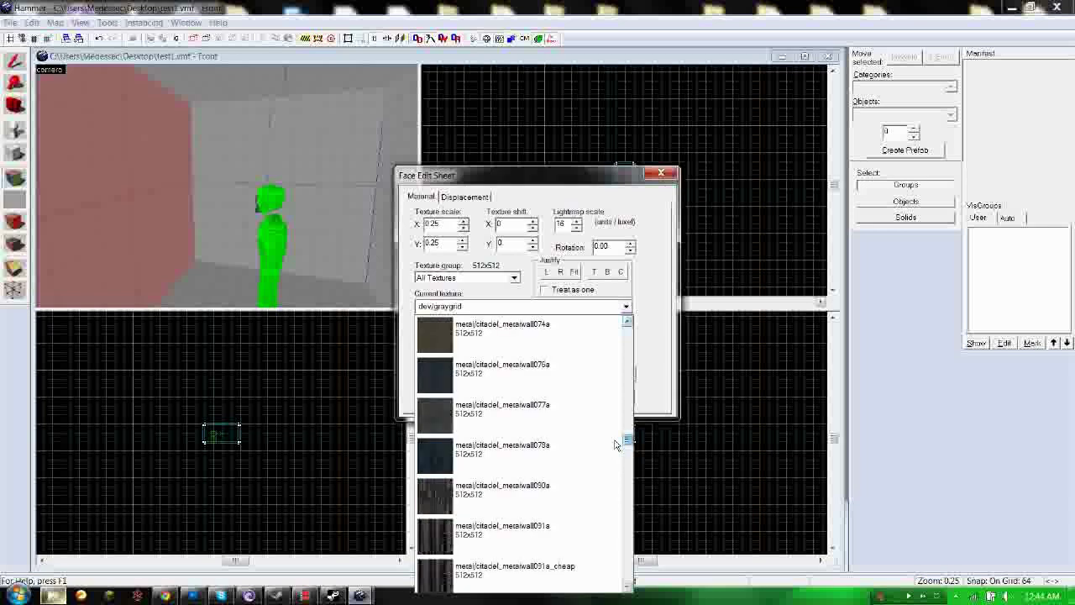
left_click(496, 413)
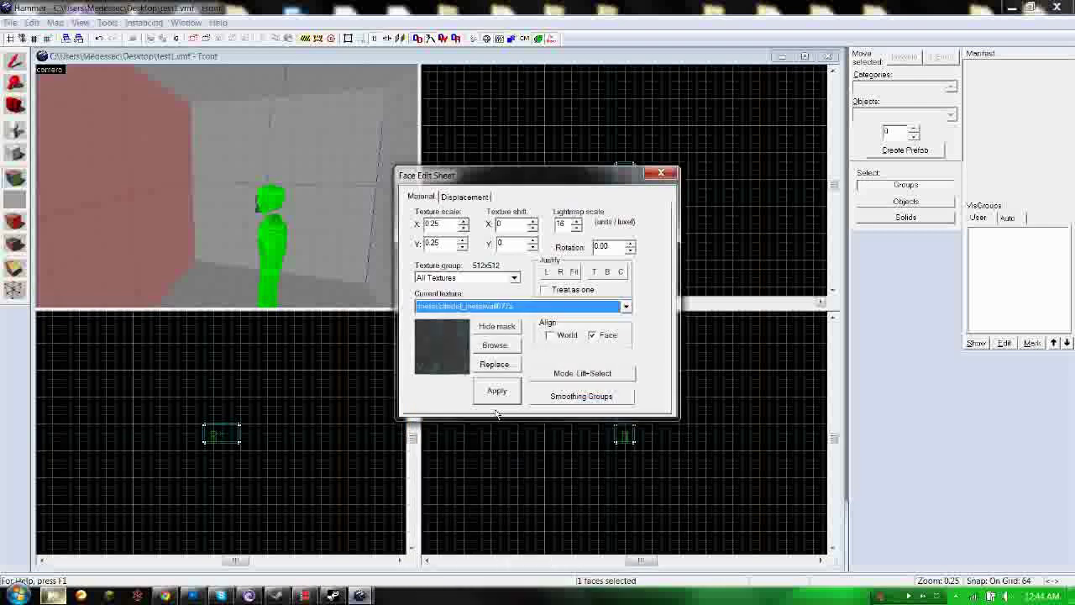
left_click(497, 392)
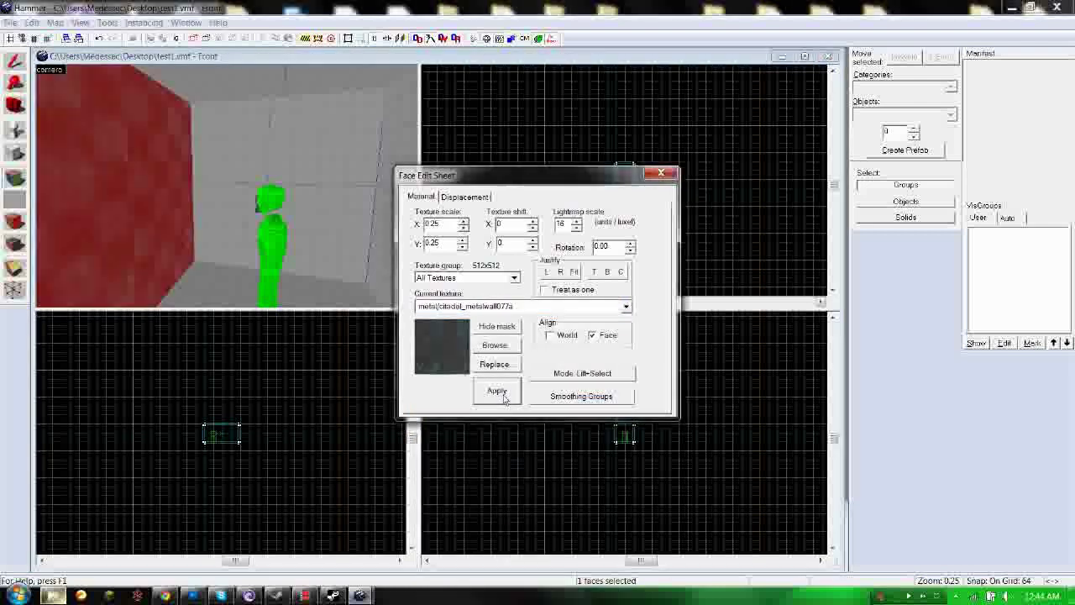
Lift the texture from the finished side wall and apply it to the wall behind the figure, the ceiling, opposite side wall and floor
left_click(242, 177)
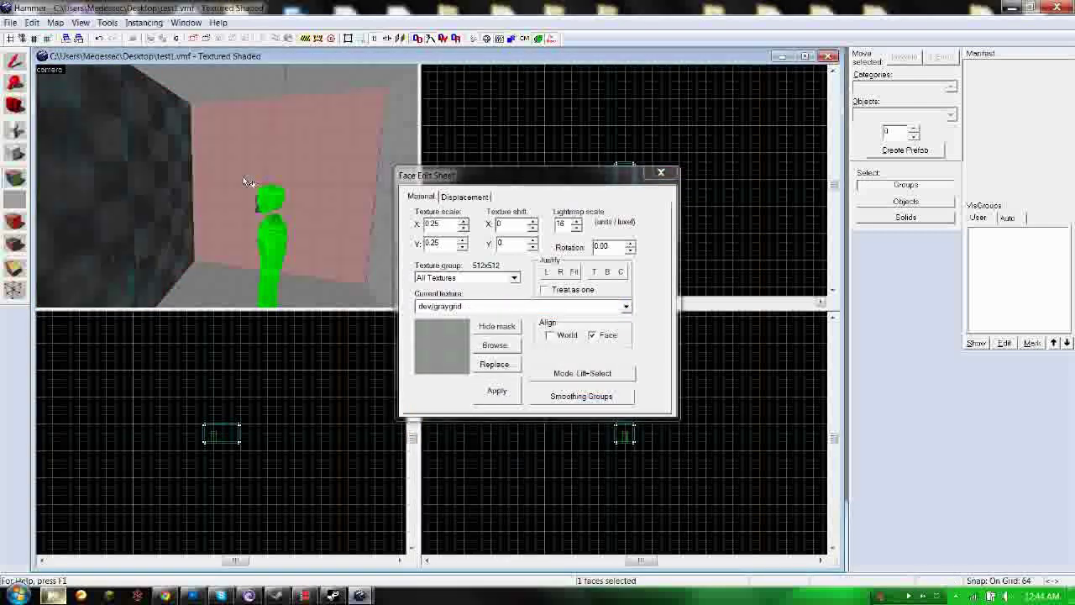
left_click(121, 176)
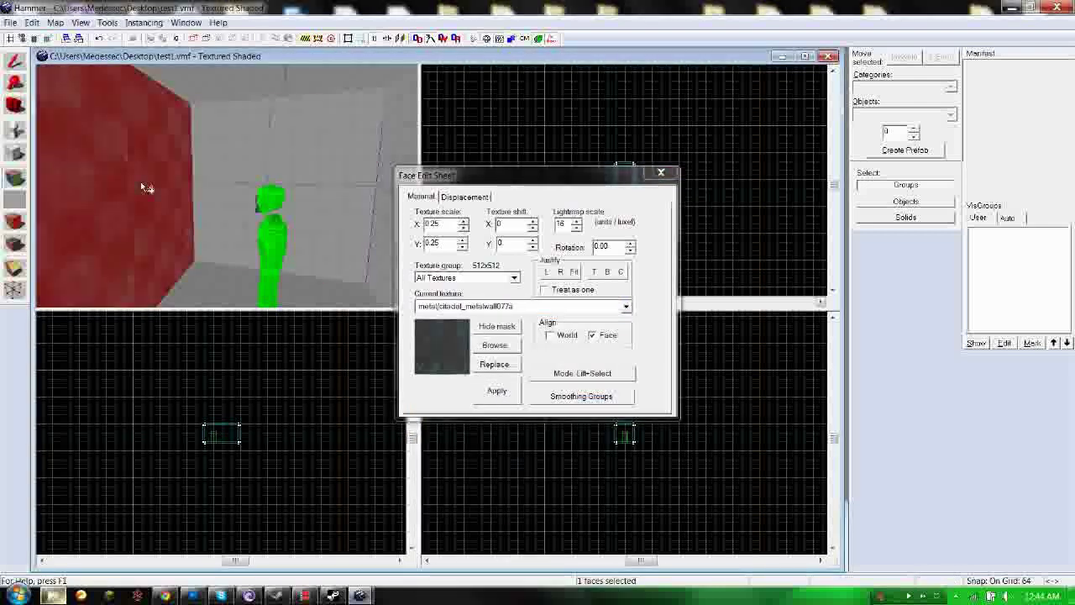
right_click(244, 159)
right_click(316, 79)
right_click(399, 127)
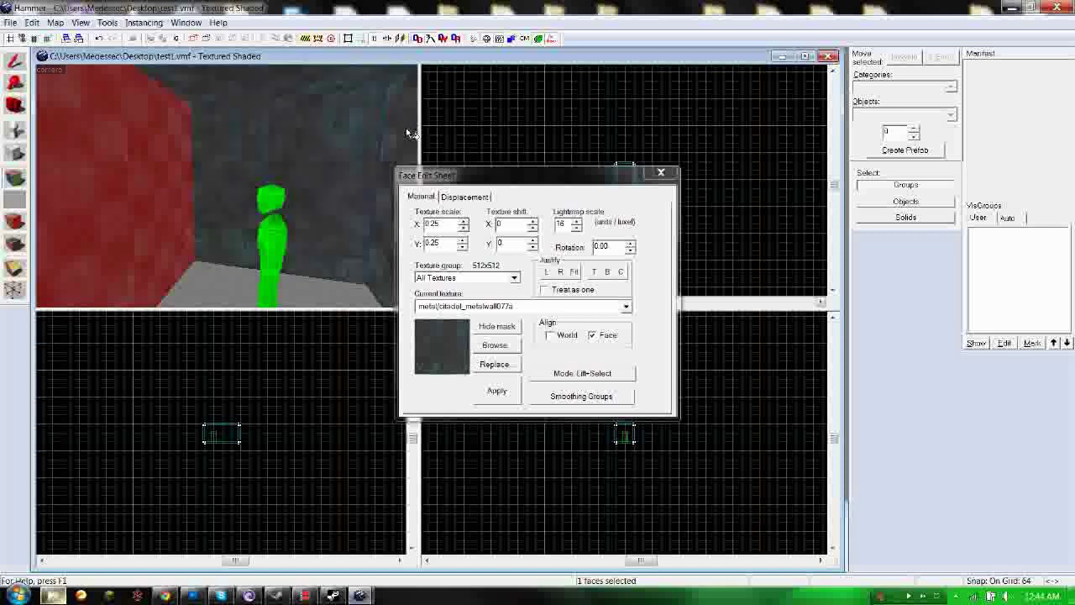
right_click(336, 286)
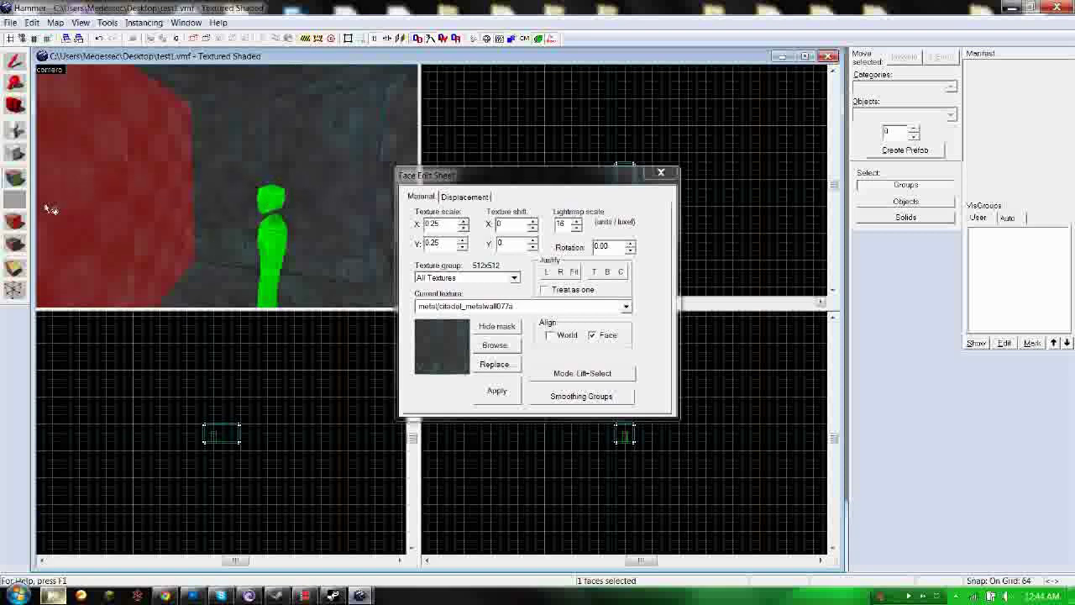
Apply the yellow metal/metalwall006b texture to the room's floor
left_click(17, 105)
left_click_drag(185, 168, 64, 159)
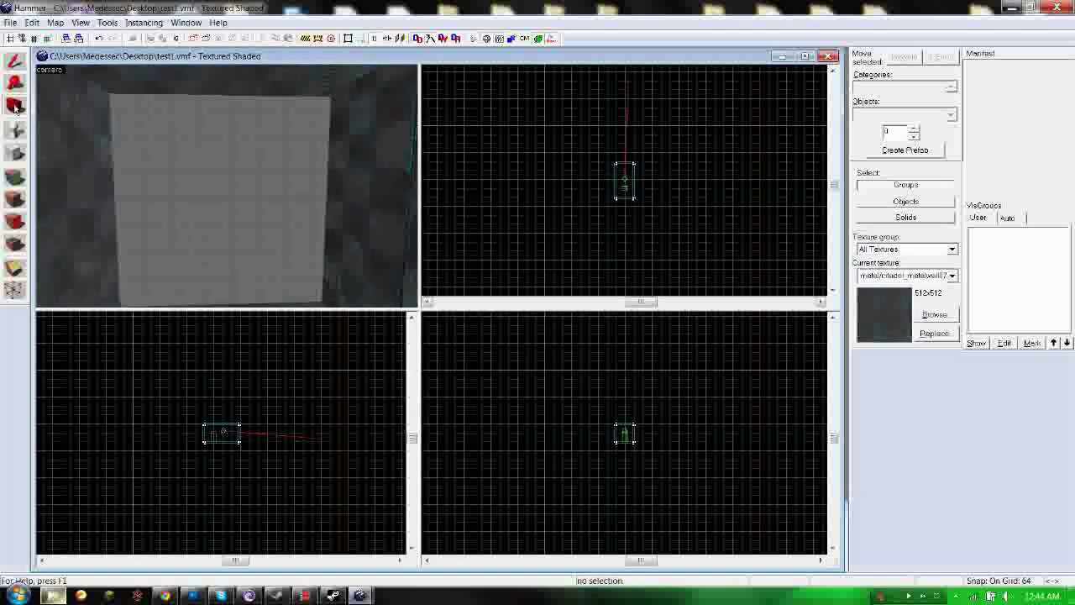
left_click(14, 199)
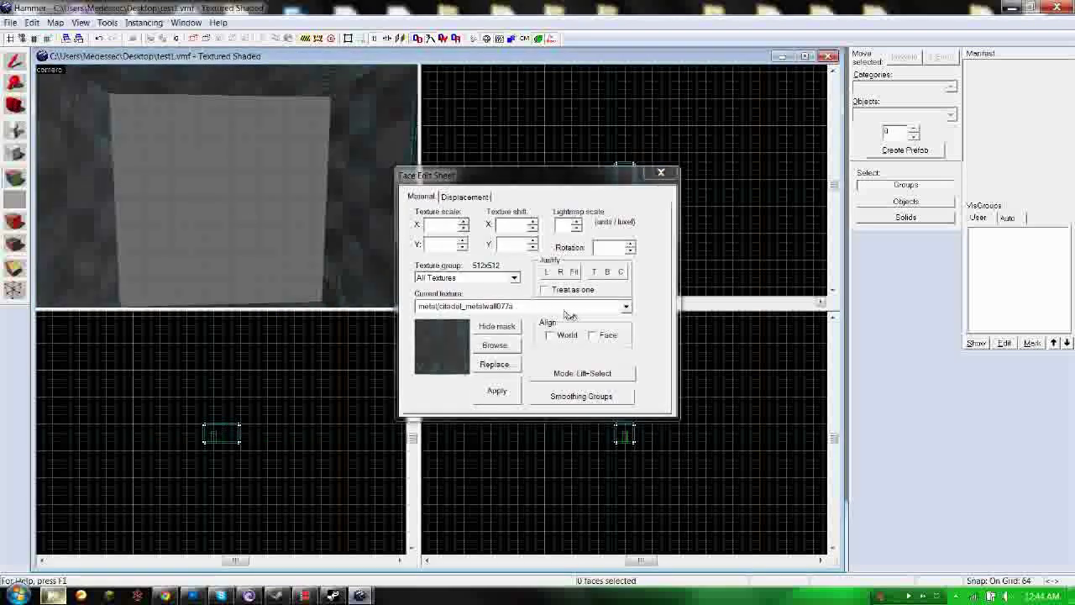
left_click(565, 308)
scroll(632, 363, "down", 3)
left_click_drag(631, 363, 621, 432)
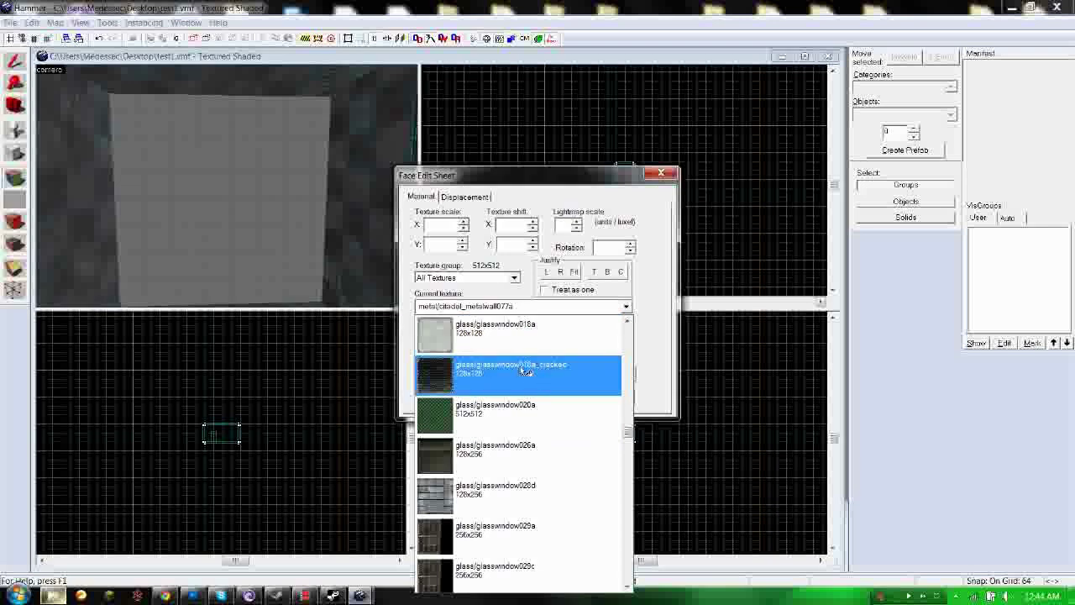
left_click_drag(636, 438, 631, 455)
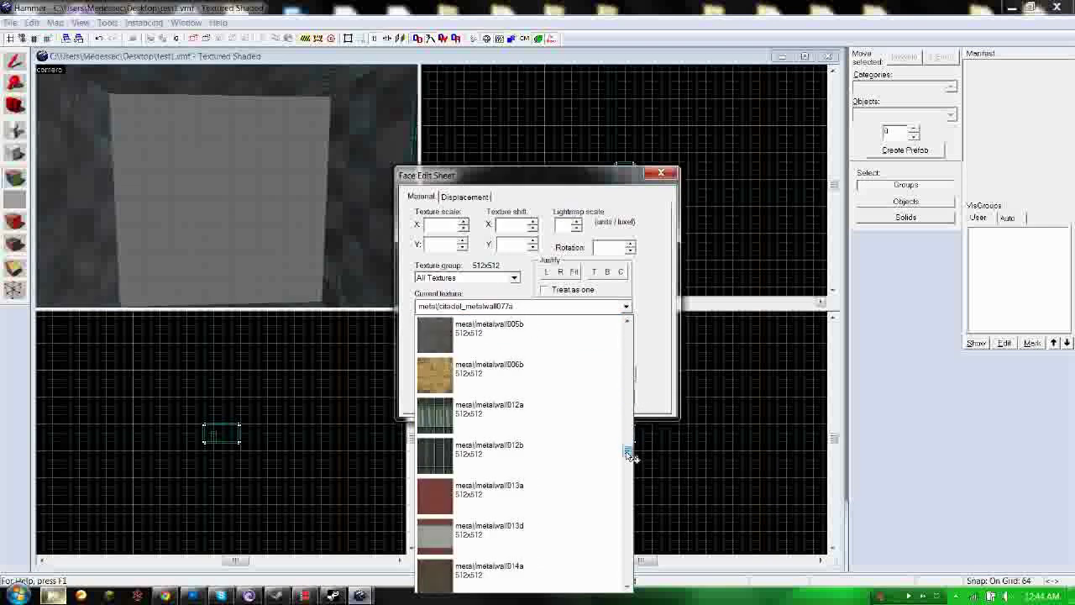
left_click(514, 375)
right_click(317, 308)
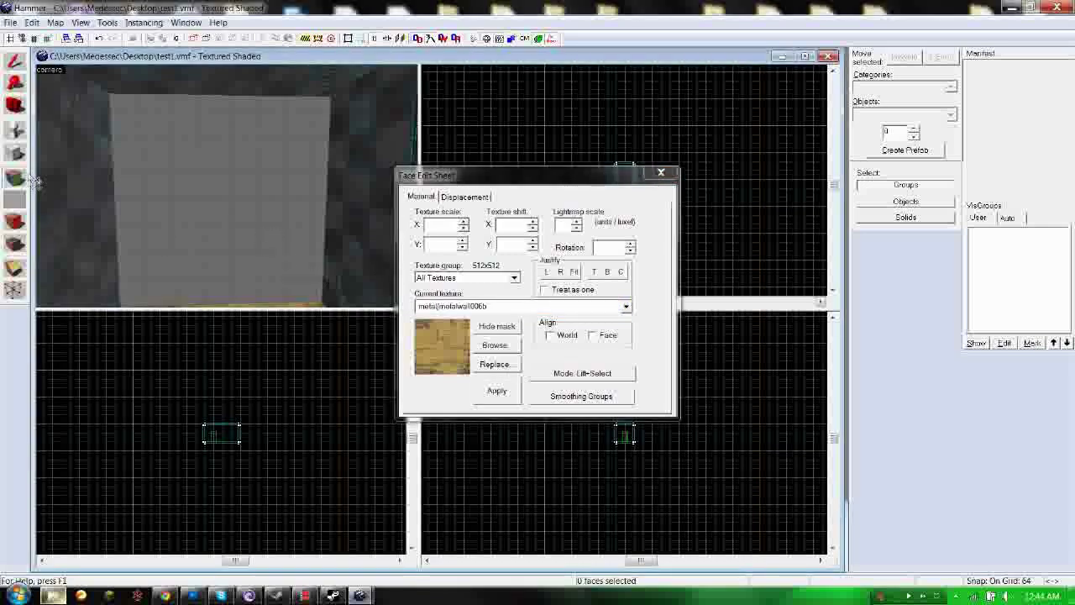
Lift metal/citadel_metalwall077a from a side wall and apply it to the remaining gray end wall
left_click(15, 105)
left_click_drag(72, 201, 228, 189)
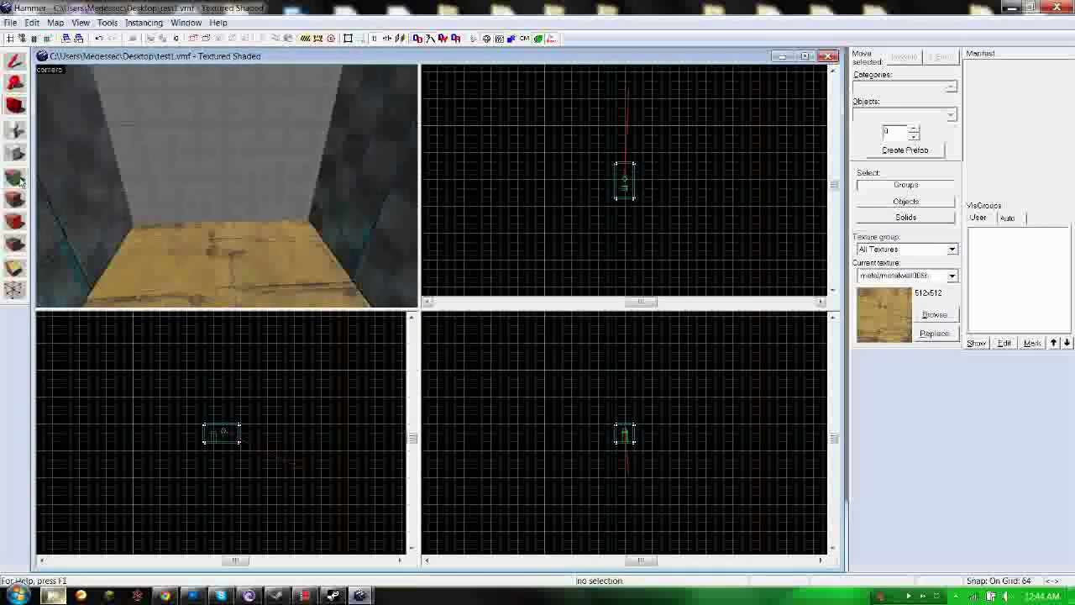
left_click(16, 178)
left_click(395, 137)
right_click(277, 100)
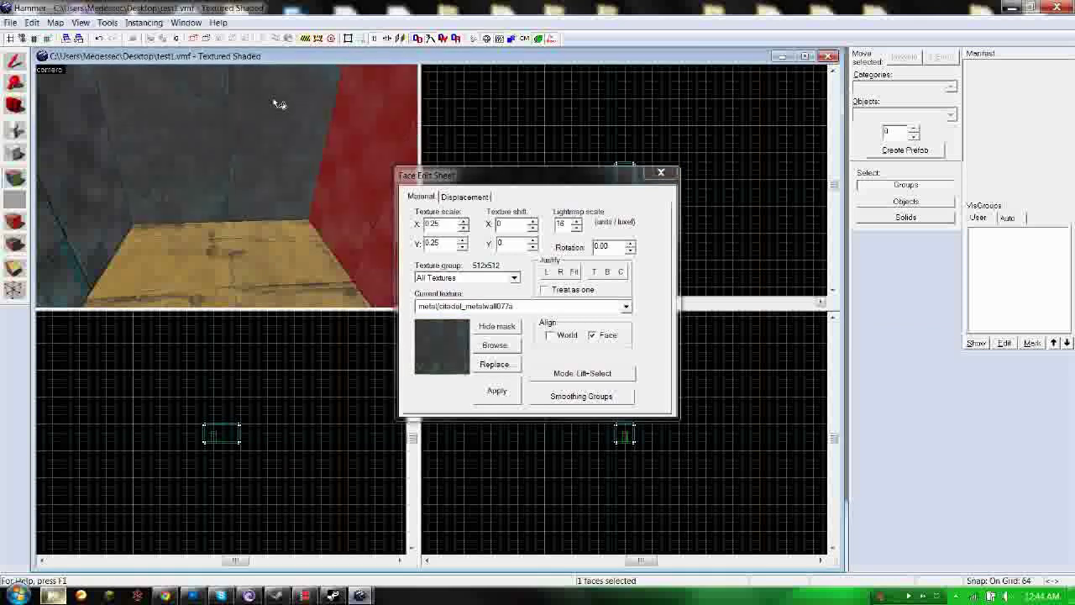
Apply the metal/metalhull013a texture to the room's ceiling and close the Face Edit Sheet
left_click(14, 105)
left_click_drag(92, 135, 179, 186)
left_click(14, 175)
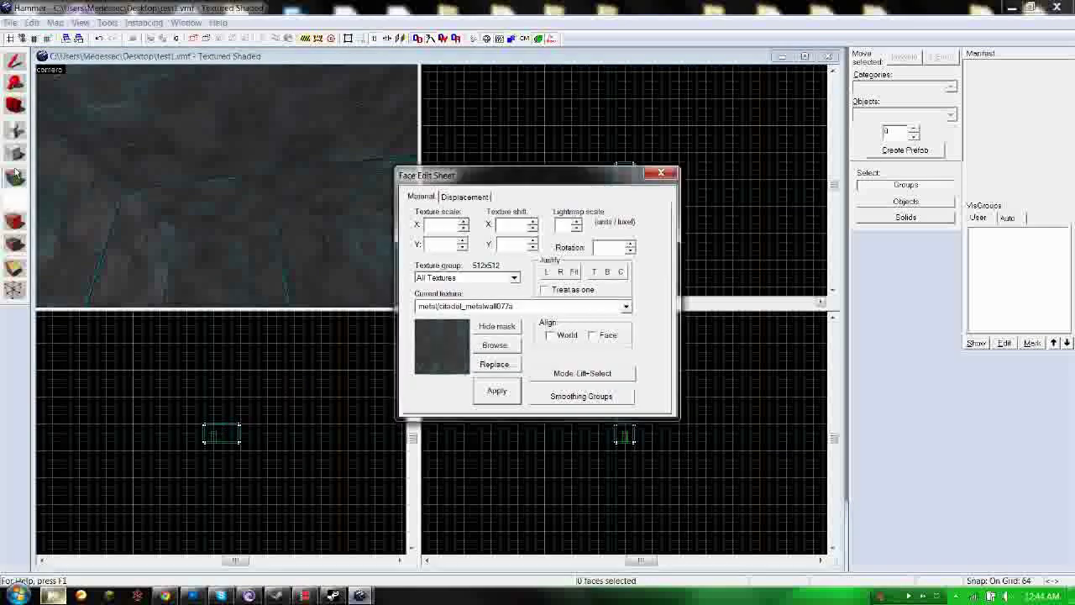
left_click(588, 306)
left_click_drag(630, 336, 628, 445)
left_click(529, 414)
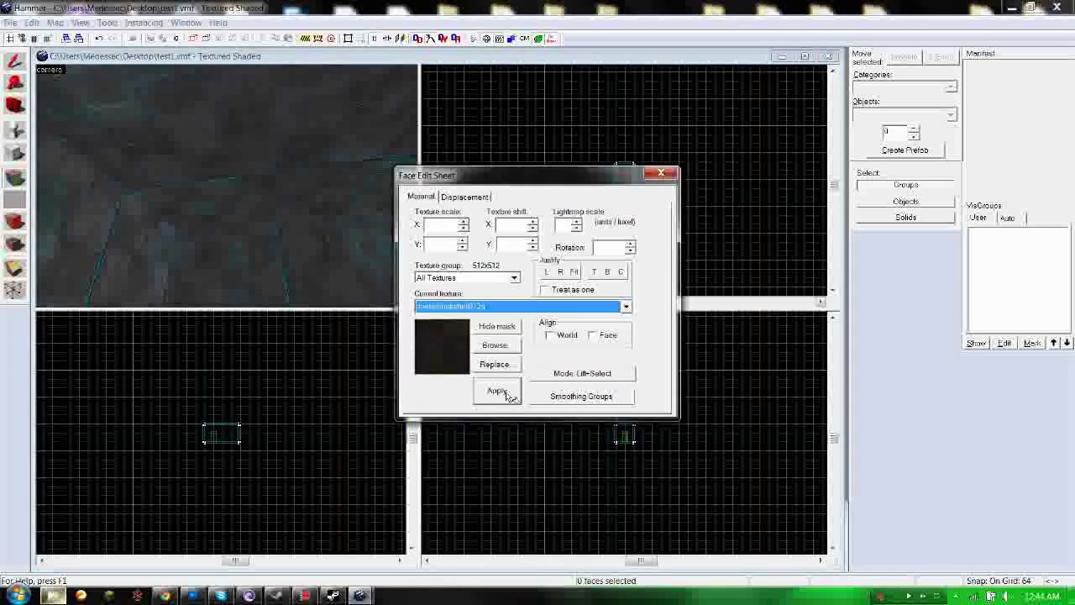
right_click(271, 157)
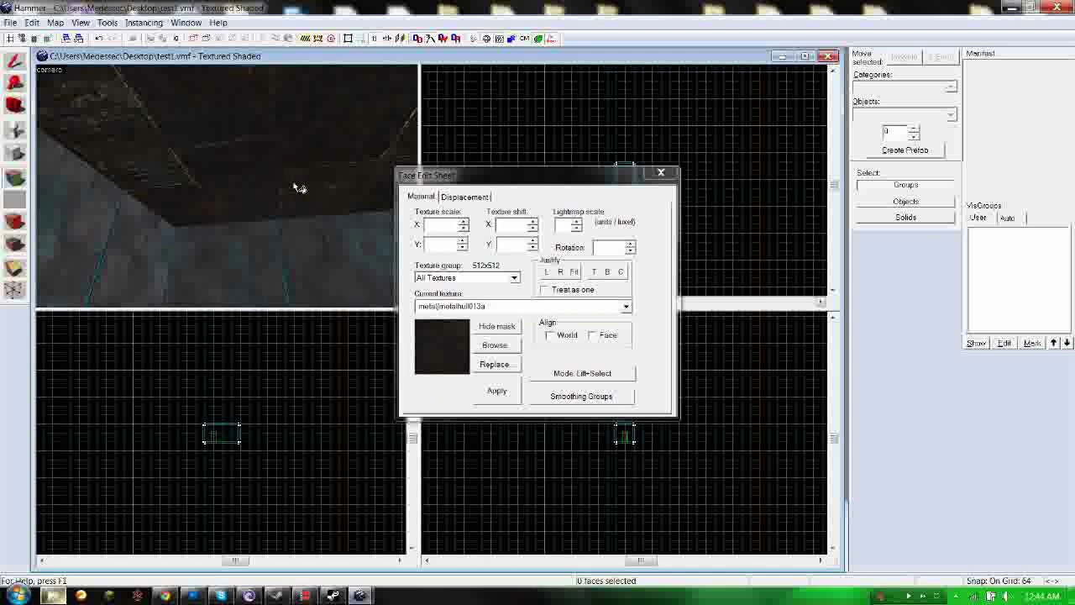
left_click(661, 172)
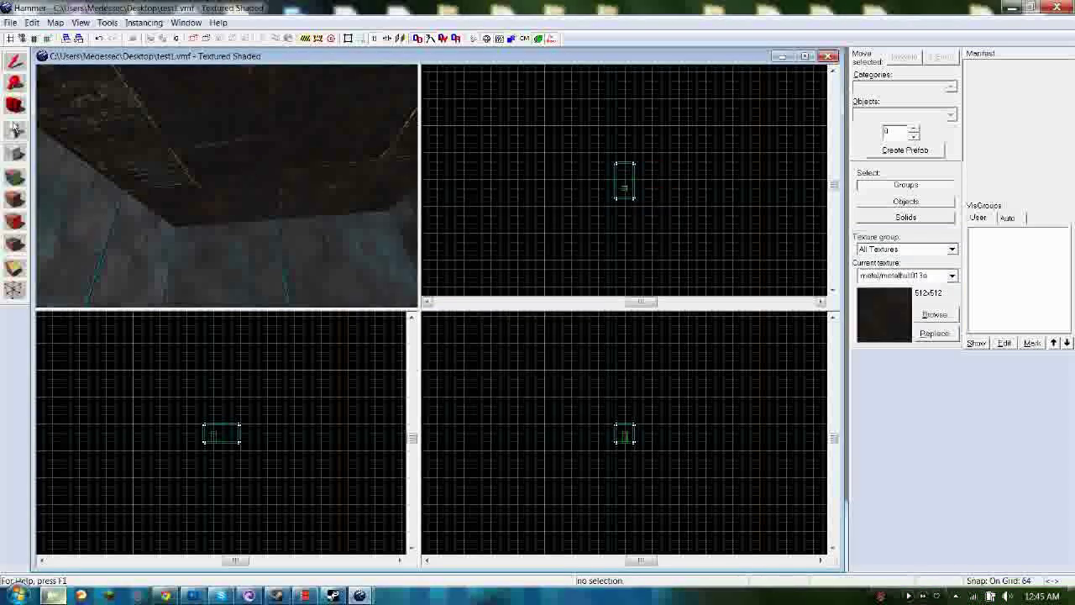
Activate the decal tool and choose decals/redglowfade as the current texture
left_click(15, 105)
key("z")
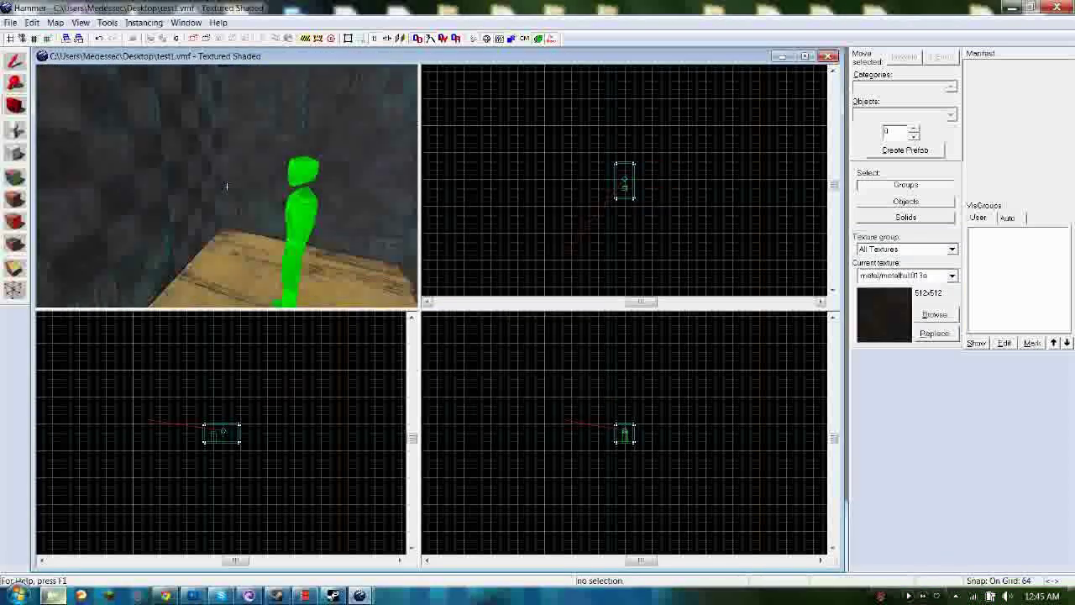
left_click_drag(227, 186, 227, 192)
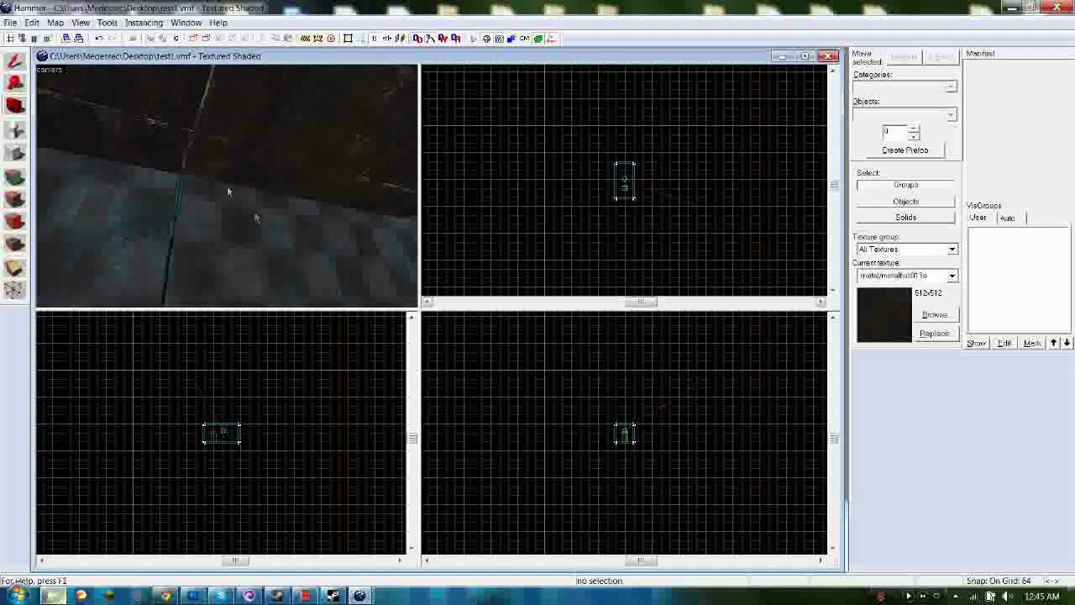
left_click(14, 221)
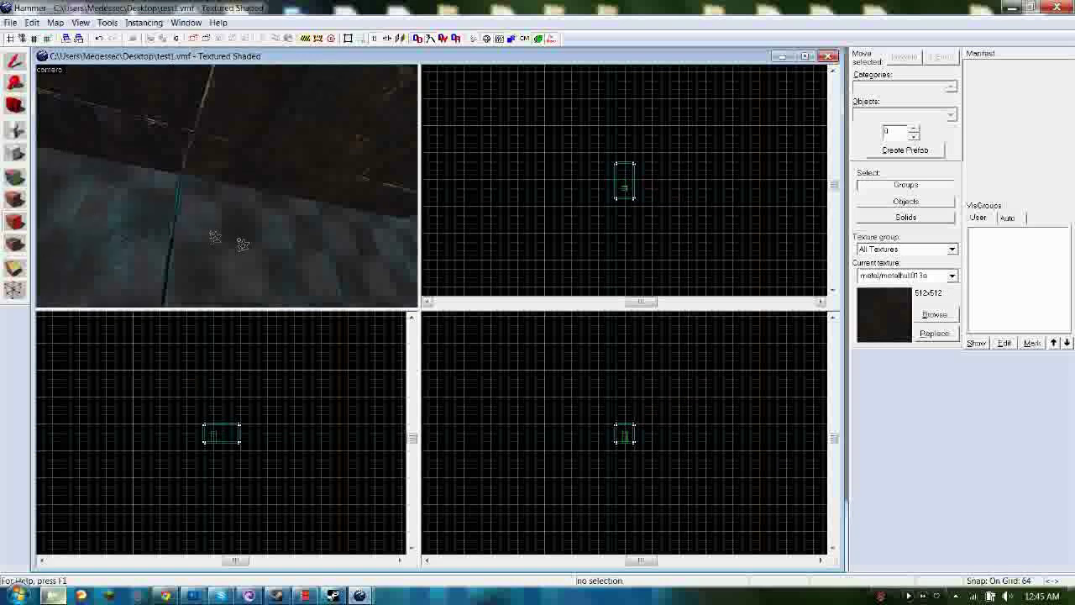
left_click(952, 277)
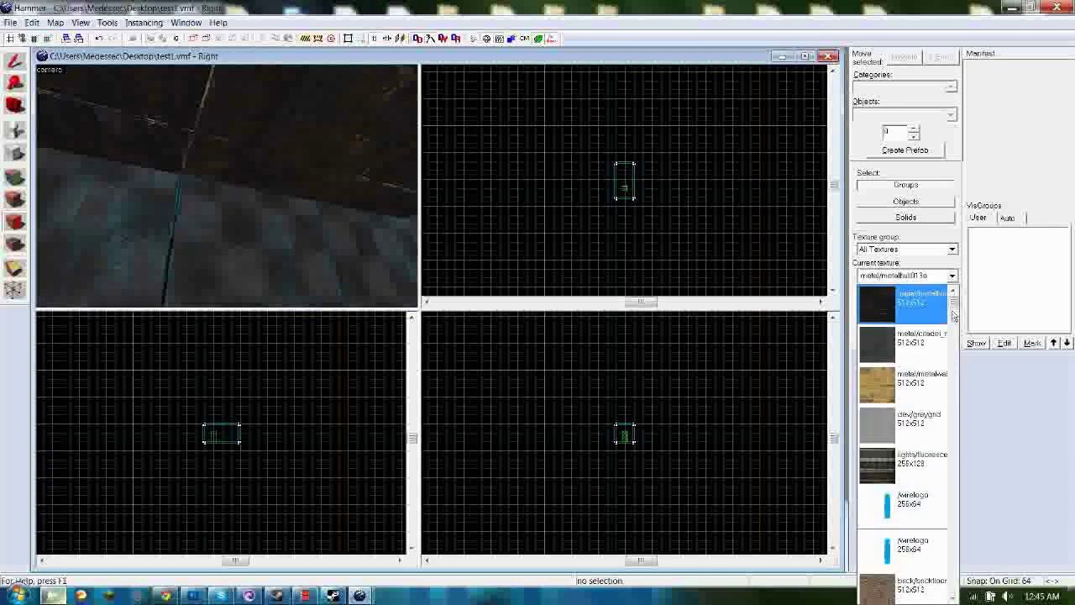
left_click_drag(955, 307, 952, 420)
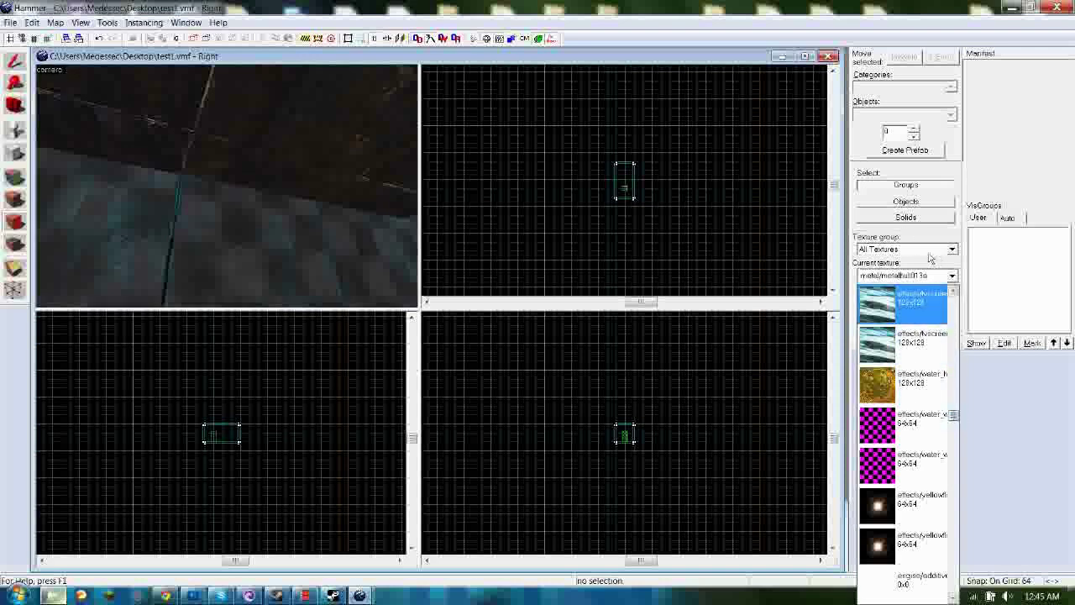
left_click(790, 249)
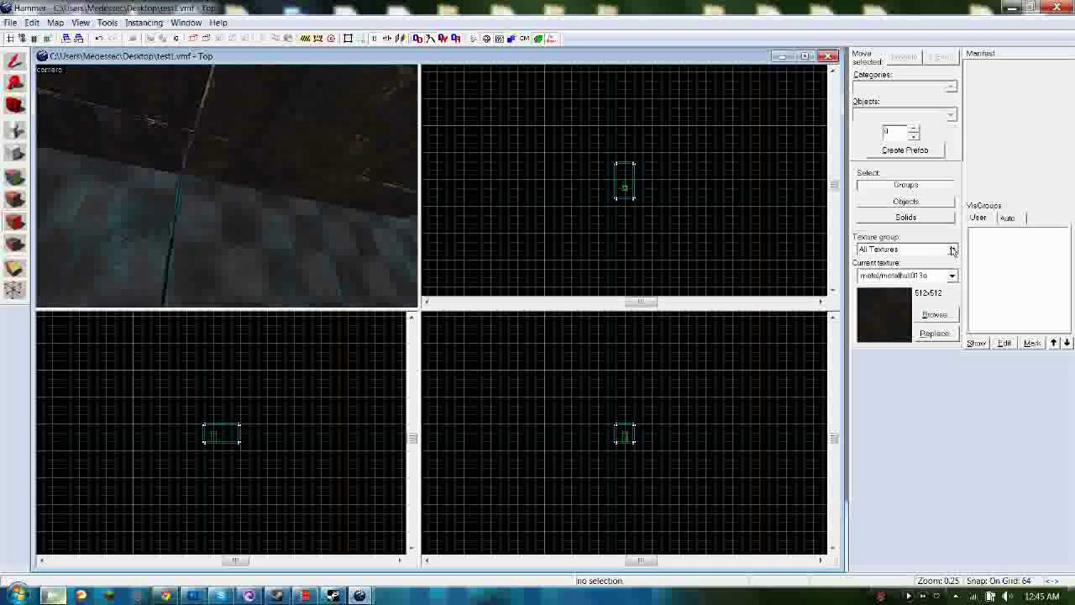
left_click(952, 276)
left_click_drag(955, 302, 957, 371)
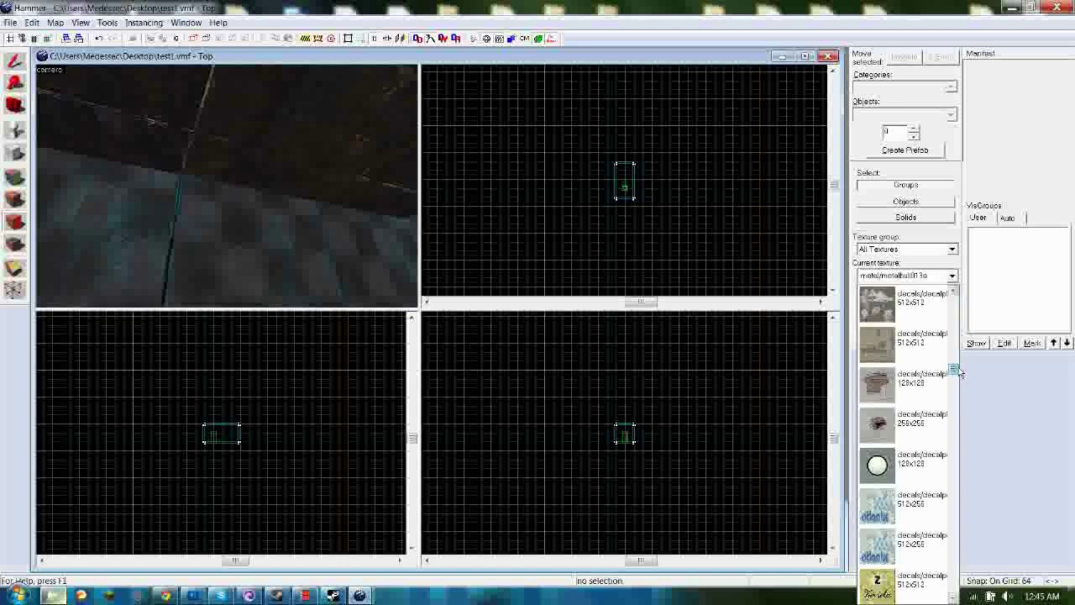
mouse_move(955, 375)
left_mouse_down()
mouse_move(960, 395)
mouse_move(953, 383)
left_mouse_up()
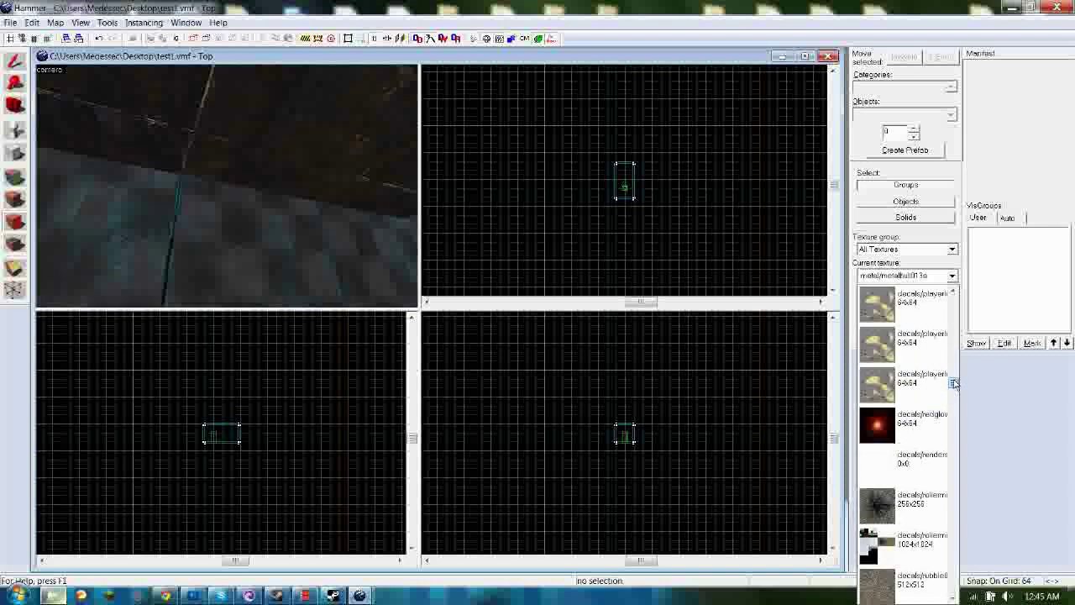
left_click(912, 424)
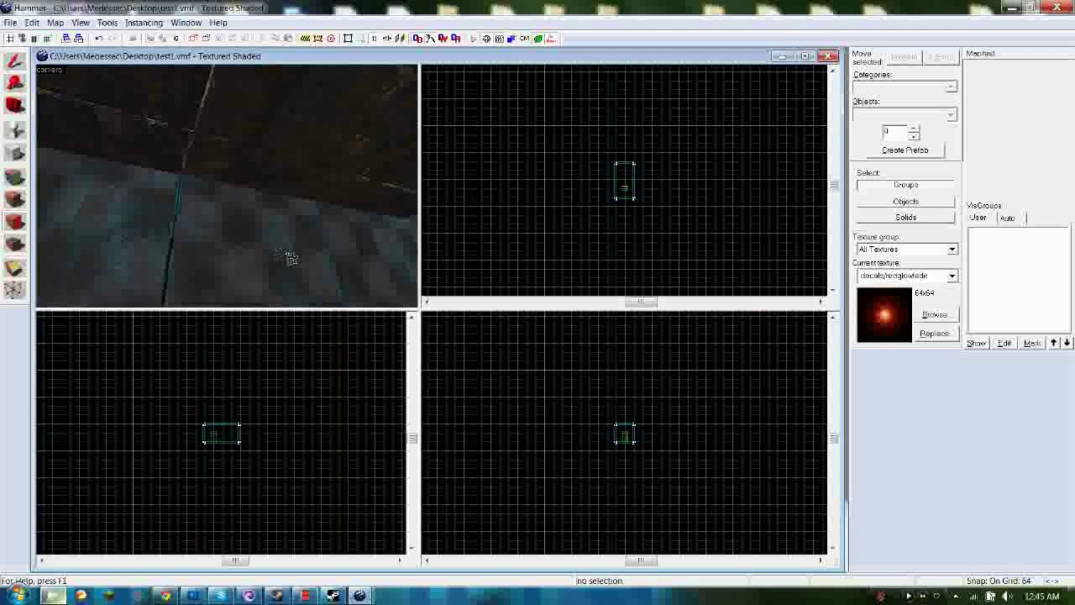
Place seven red glow decals scattered across the side wall near the green figure
left_click(15, 106)
left_click_drag(123, 153, 227, 187)
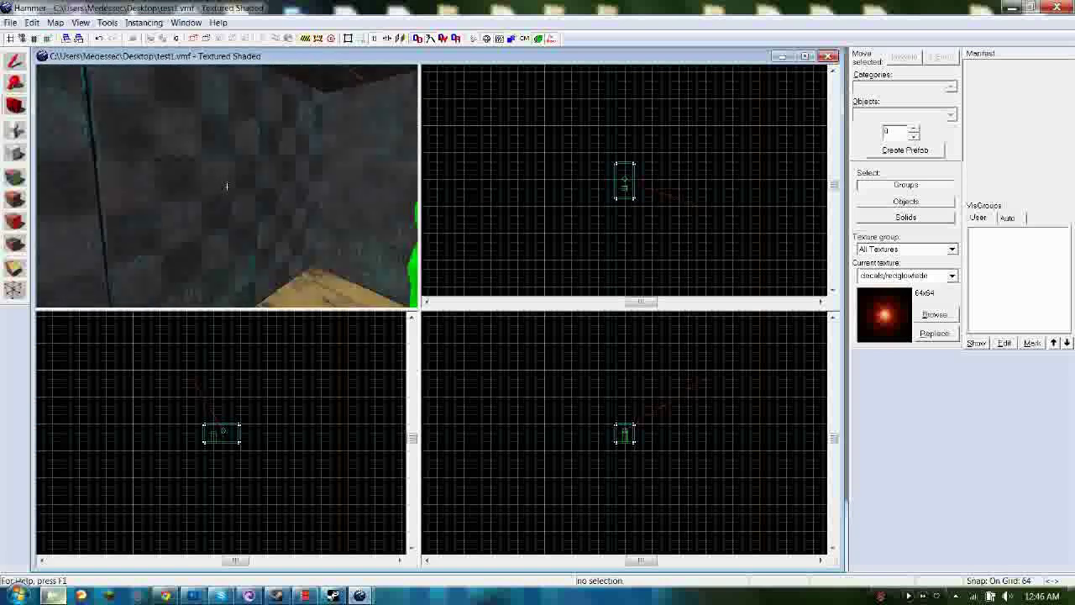
key("z")
left_click(10, 218)
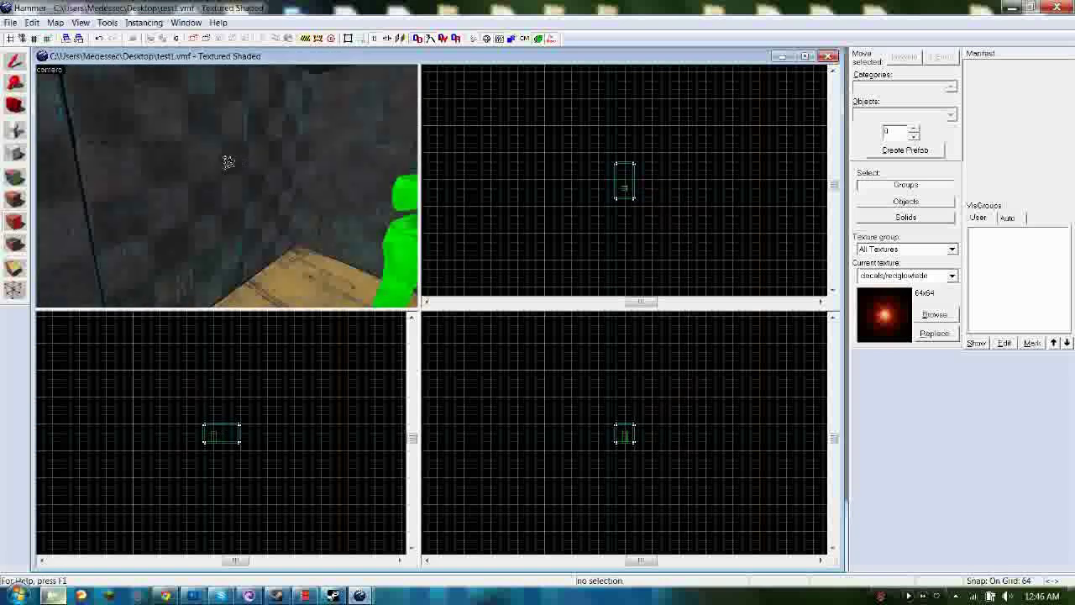
left_click(234, 168)
left_click(147, 122)
left_click(185, 195)
left_click(295, 79)
left_click(280, 210)
left_click(251, 115)
left_click(298, 160)
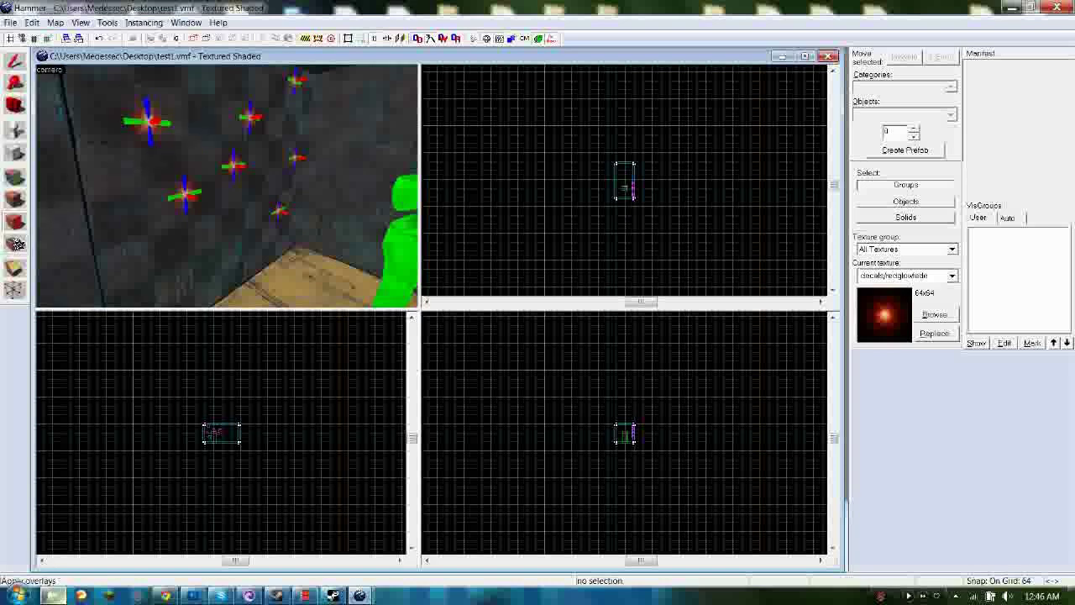
Undo all the red glow decals placed on the side wall
key("ctrl+z")
key("ctrl+z")
key("ctrl+z")
key("ctrl+z")
key("ctrl+z")
key("ctrl+z")
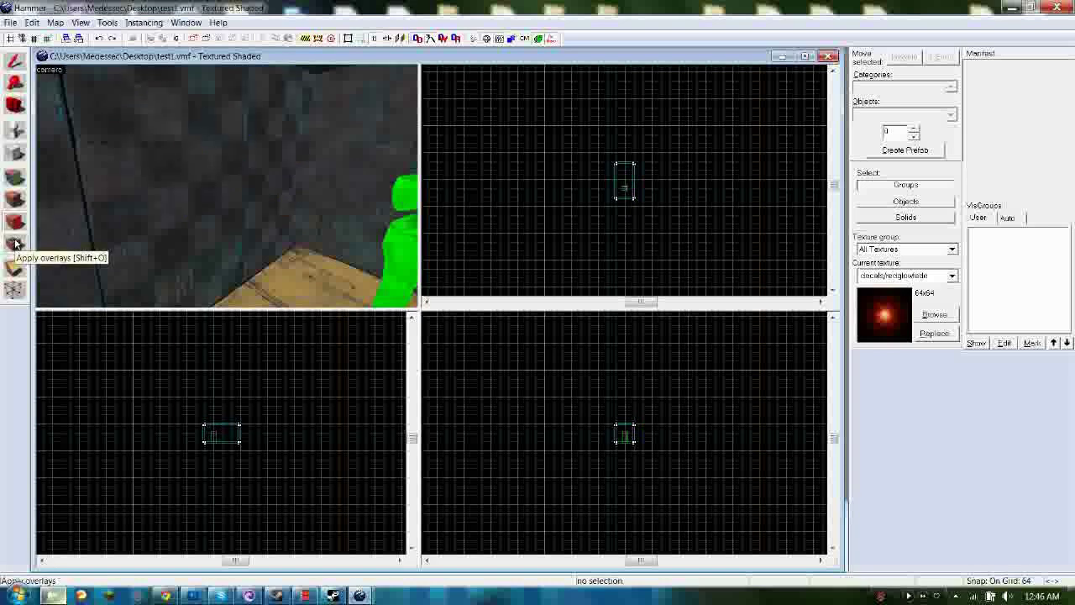
Place a decals/redglowfade overlay on the side wall and stretch all four of its corners outward to enlarge the glow
left_click(15, 244)
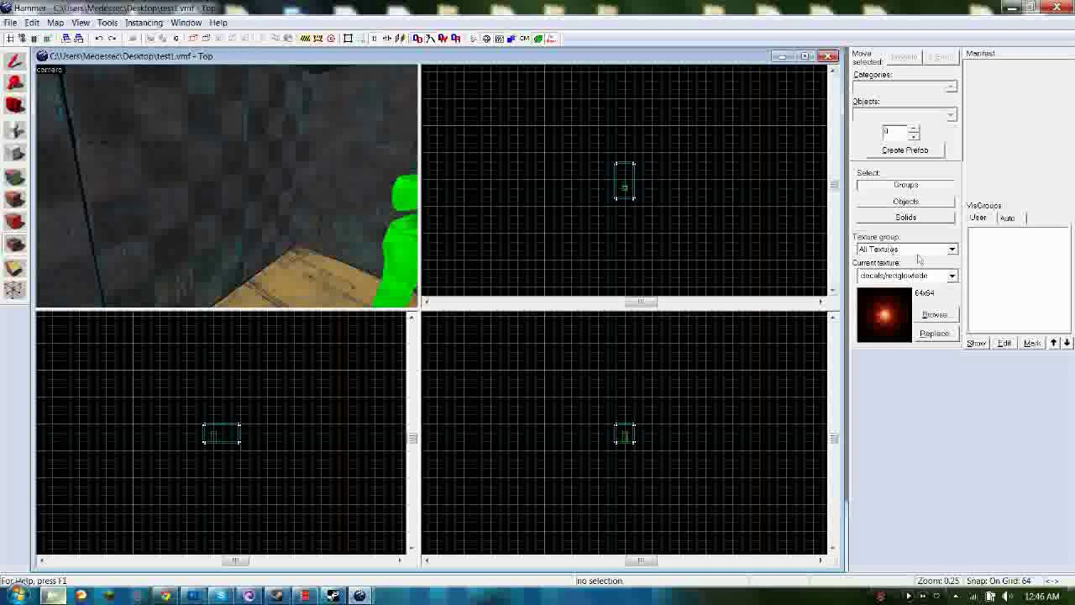
left_click(219, 150)
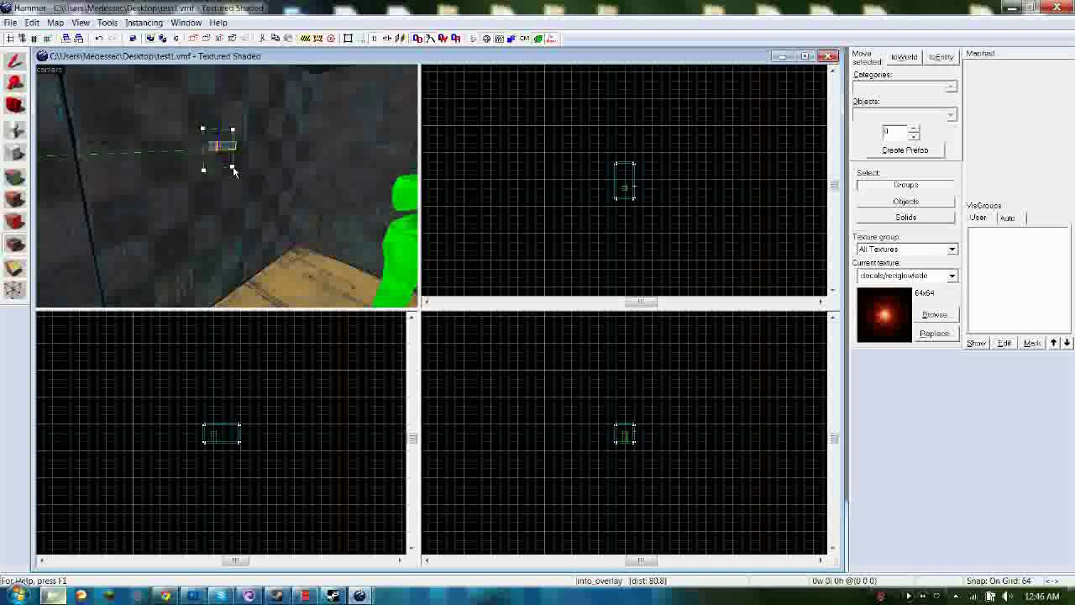
left_click_drag(233, 171, 258, 208)
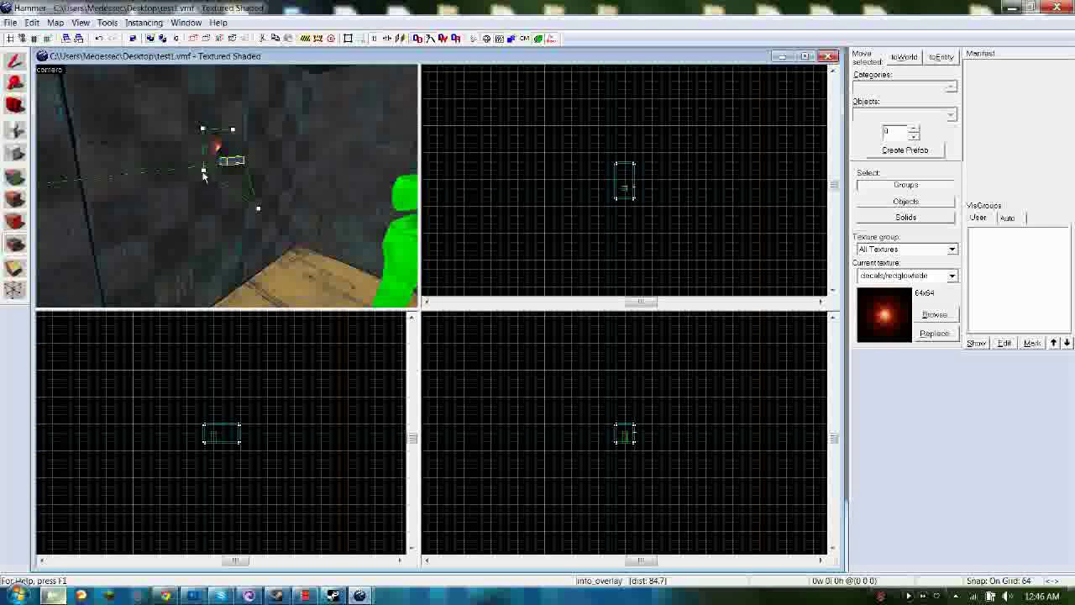
left_click_drag(176, 234, 176, 234)
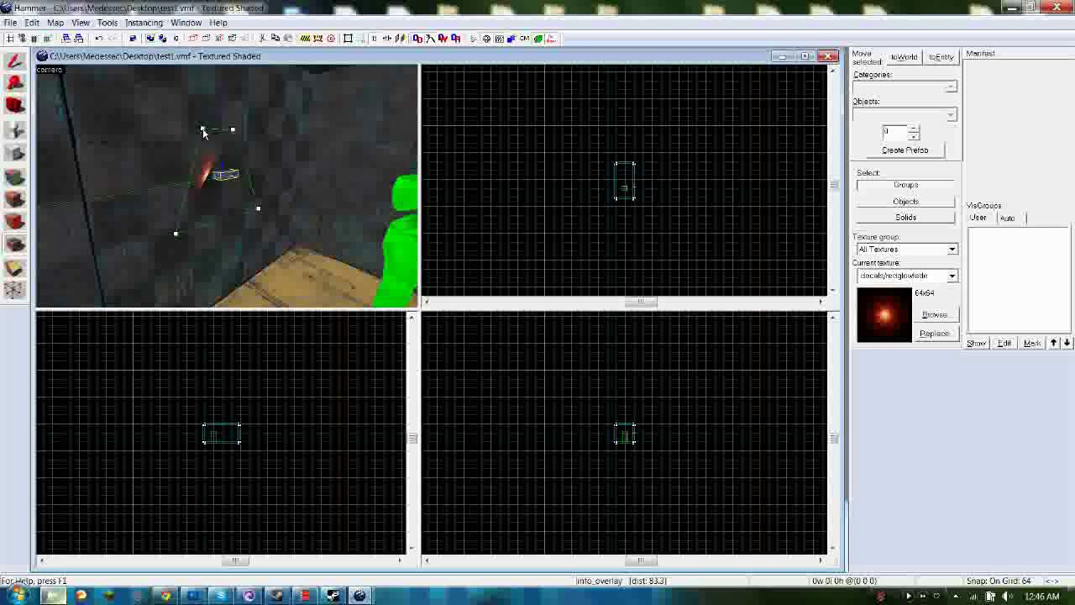
left_click(172, 84)
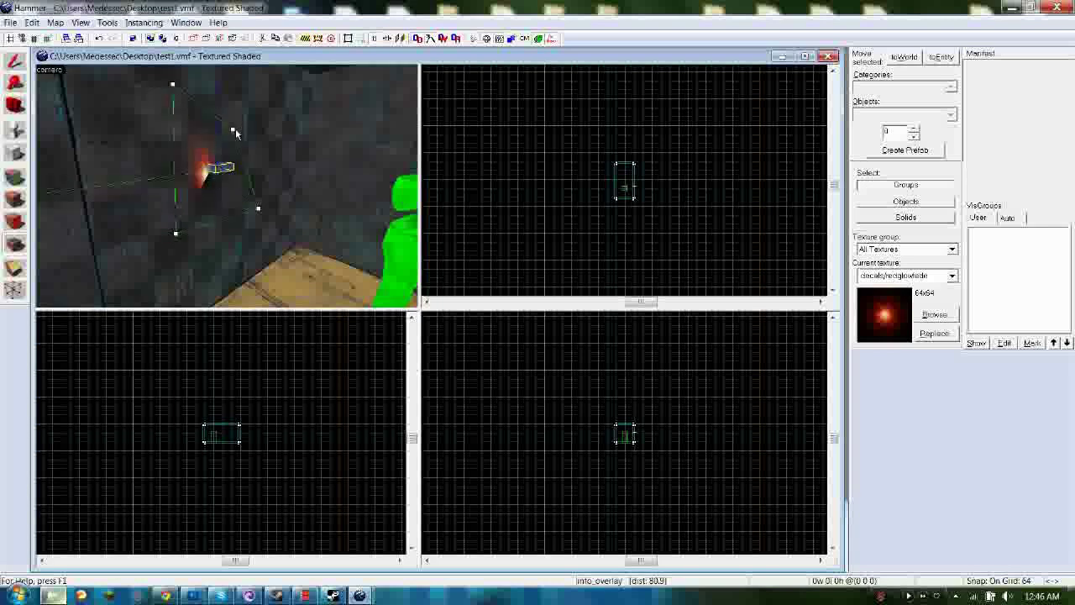
left_click(258, 94)
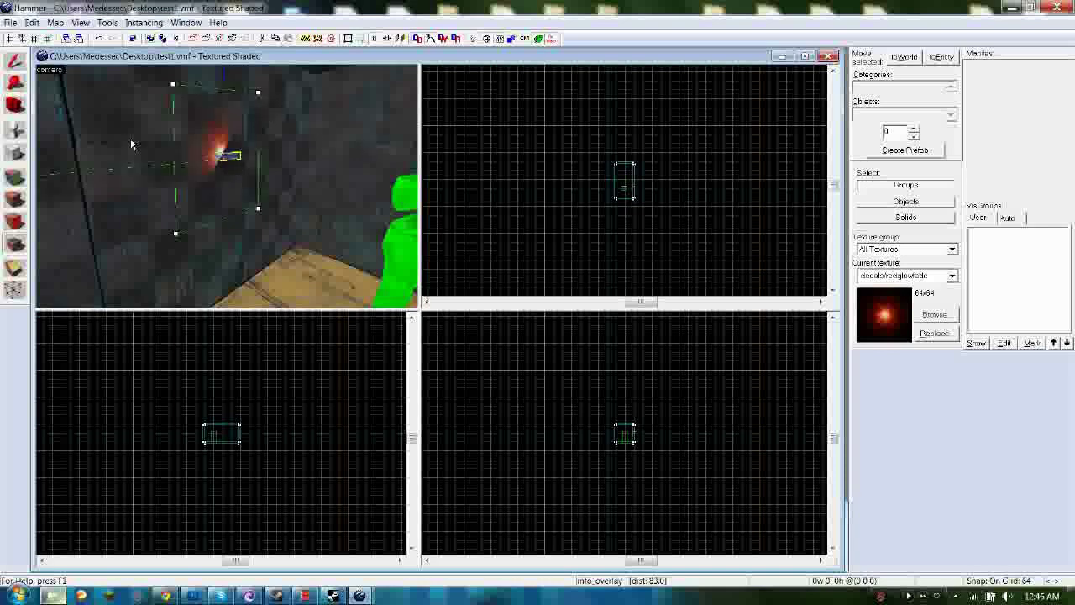
Compile the map and run it in Garry's Mod
left_click(11, 22)
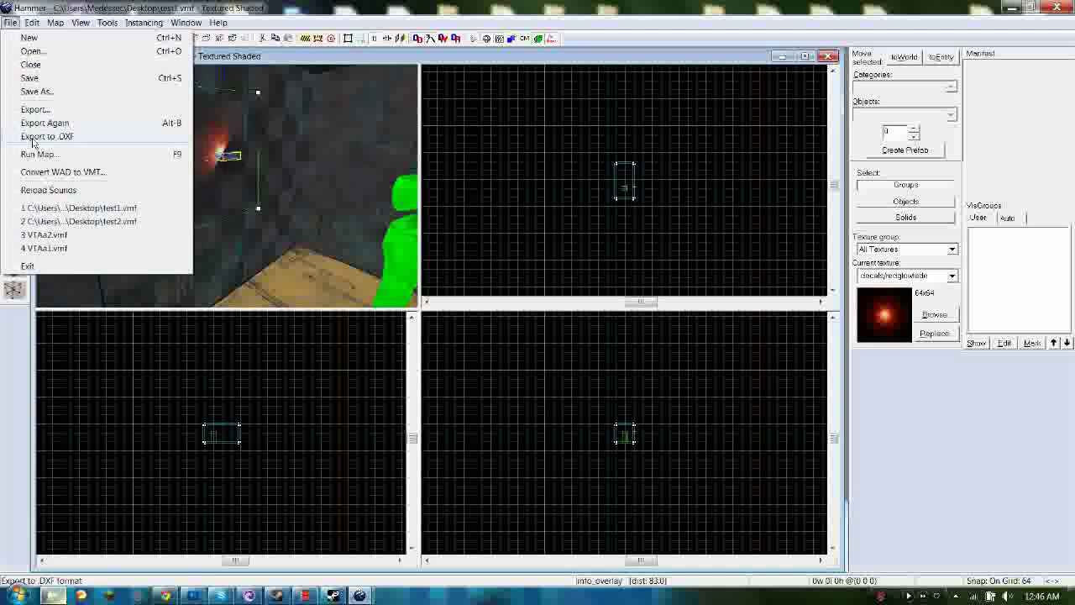
left_click(38, 153)
left_click(629, 390)
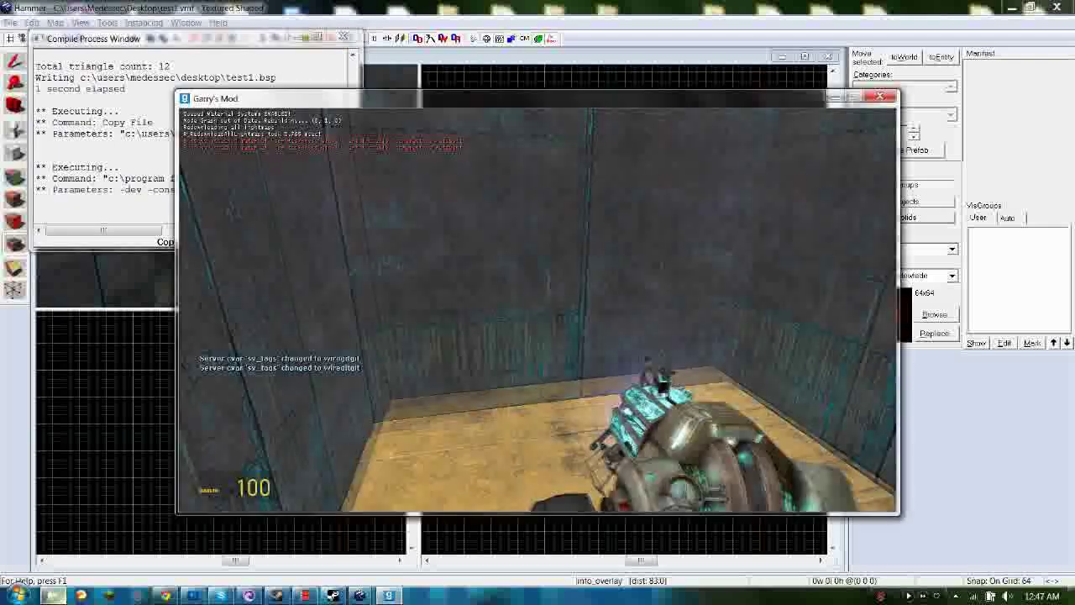
Examine the red glow overlay on the room's wall in Garry's Mod, test-firing the rifle at it and around the room
key("3")
left_click(537, 310)
key("w")
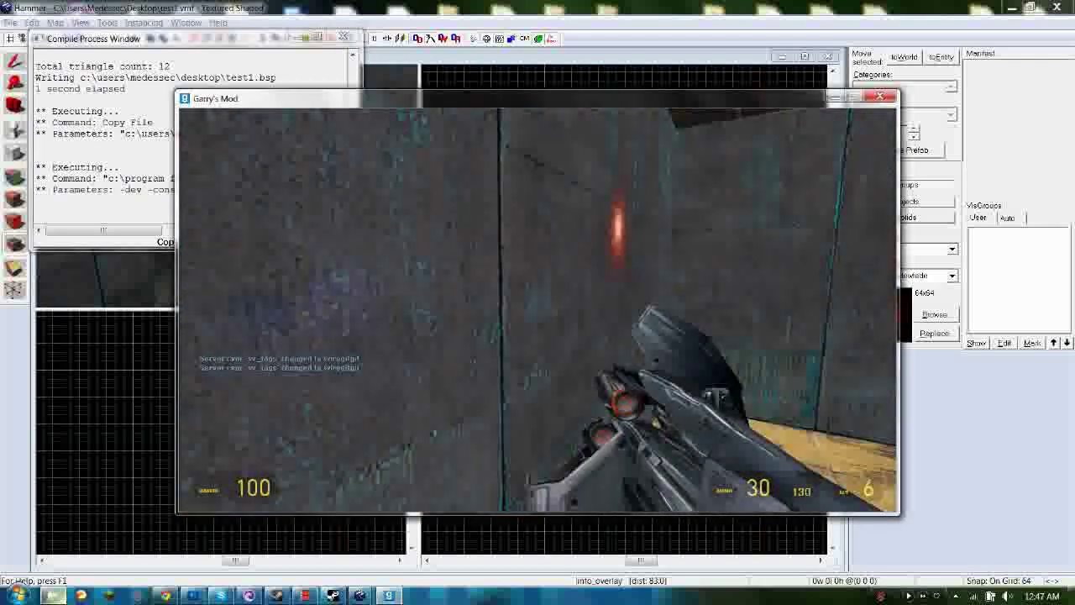
left_click(537, 310)
left_click_drag(537, 310, 538, 310)
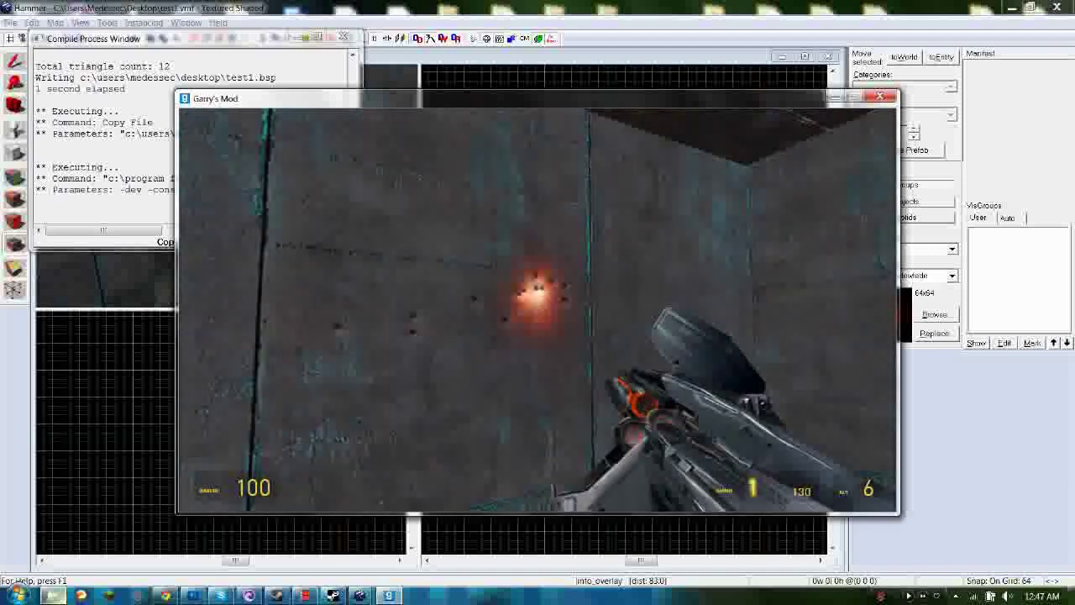
left_click(537, 310)
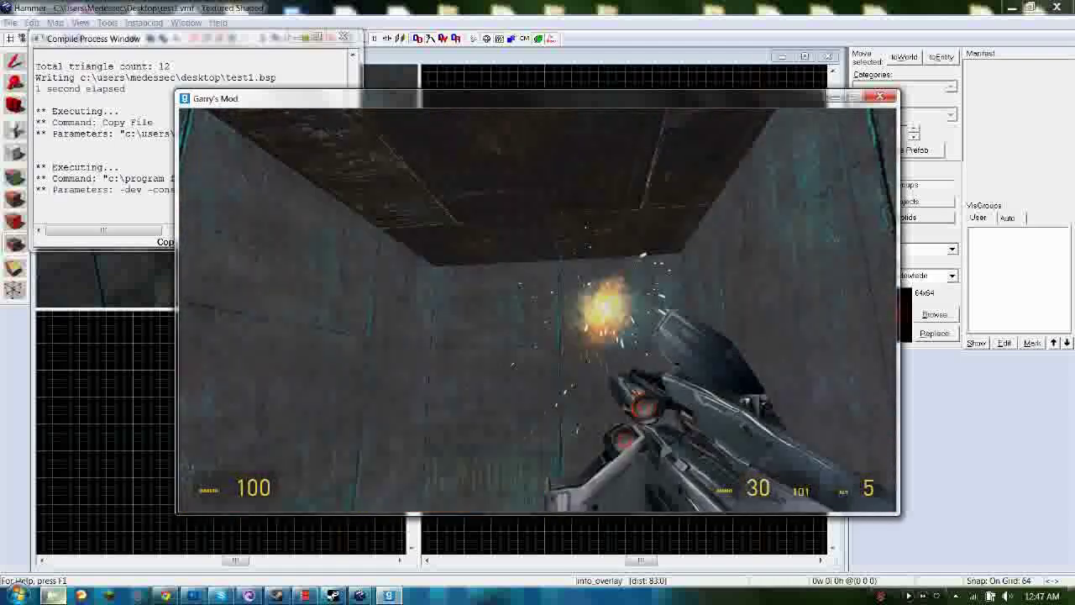
right_click(538, 309)
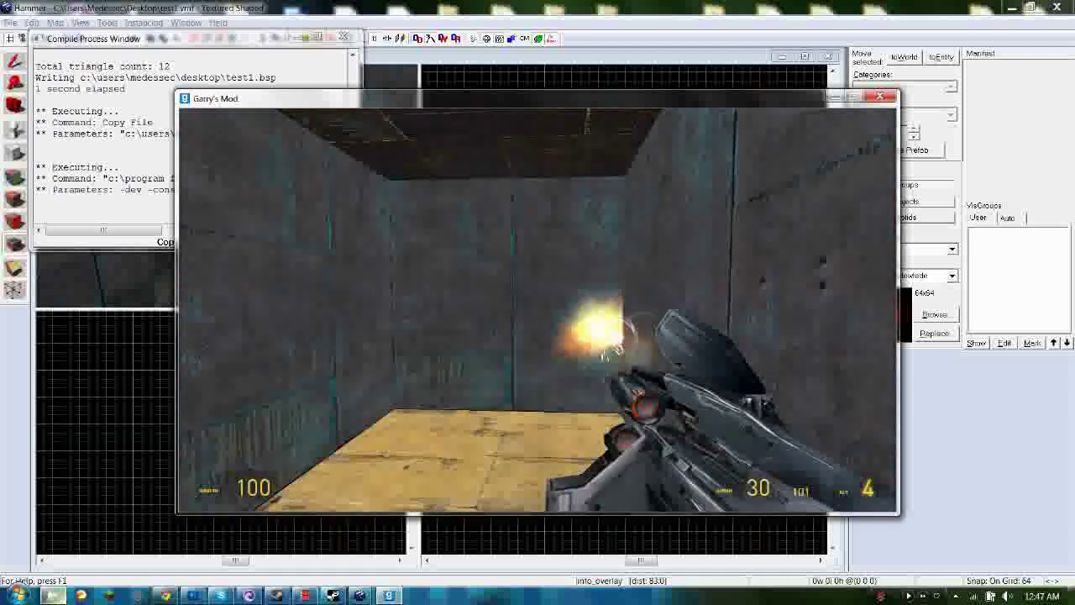
right_click(538, 309)
right_click(537, 310)
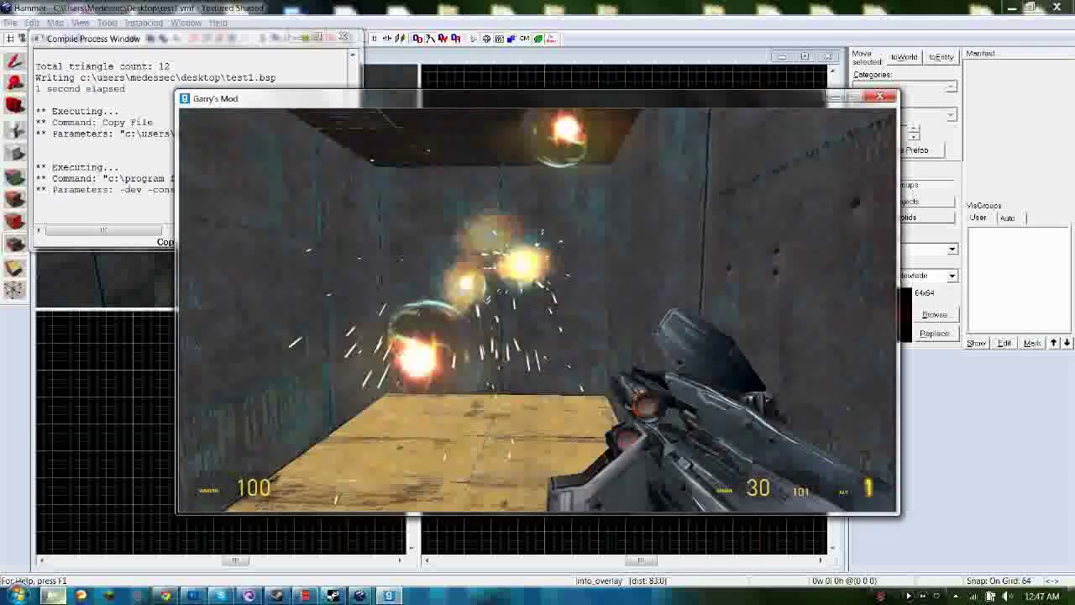
right_click(537, 309)
right_click(538, 309)
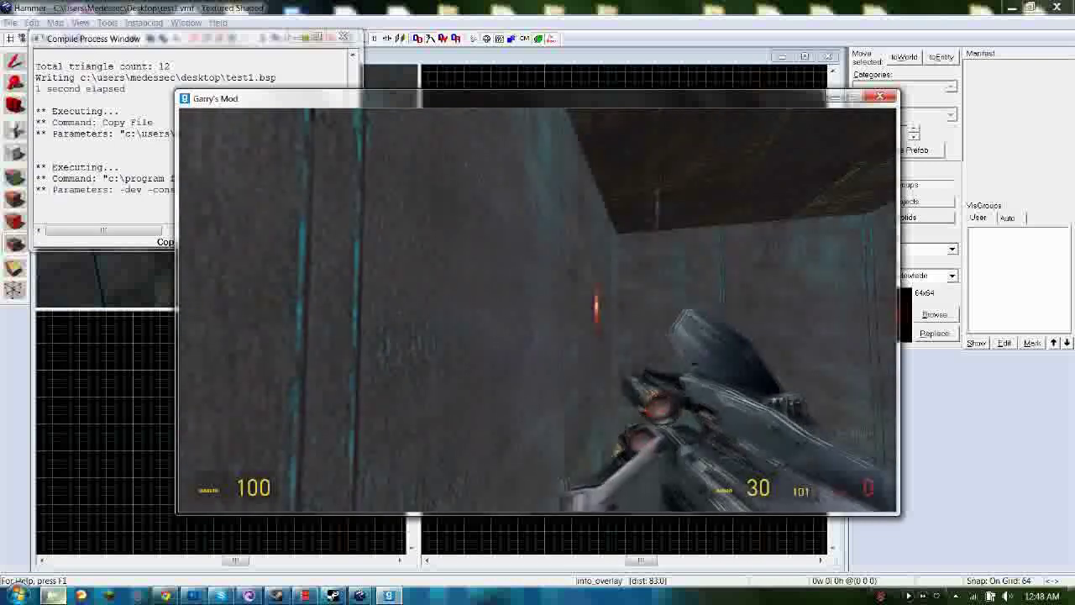
key("Escape")
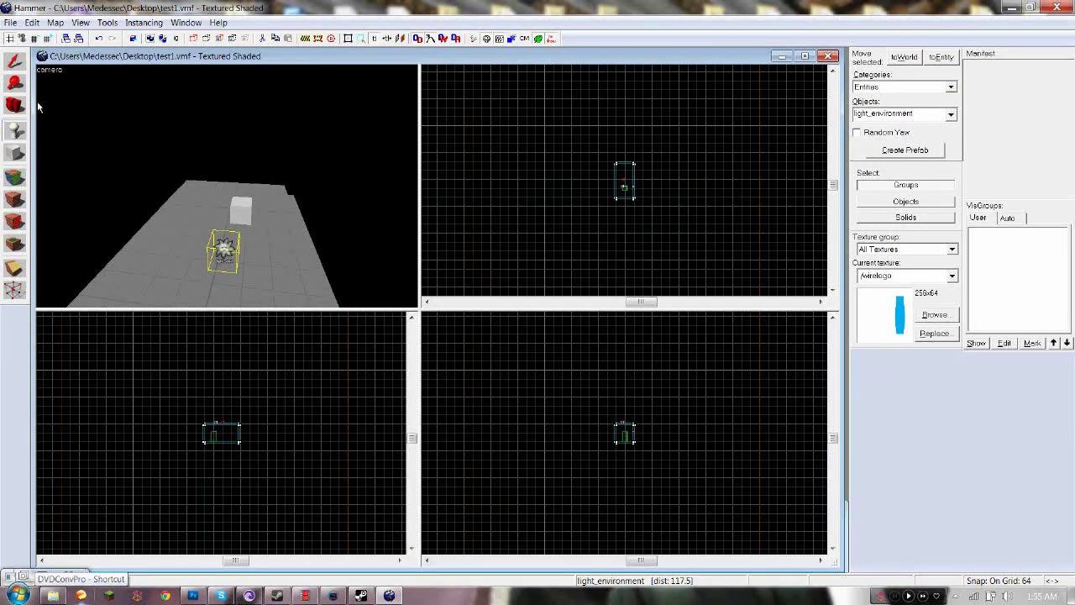
Examine the outside of the room from several sides, including the light_environment and the small cube on its roof
left_click(14, 106)
key("z")
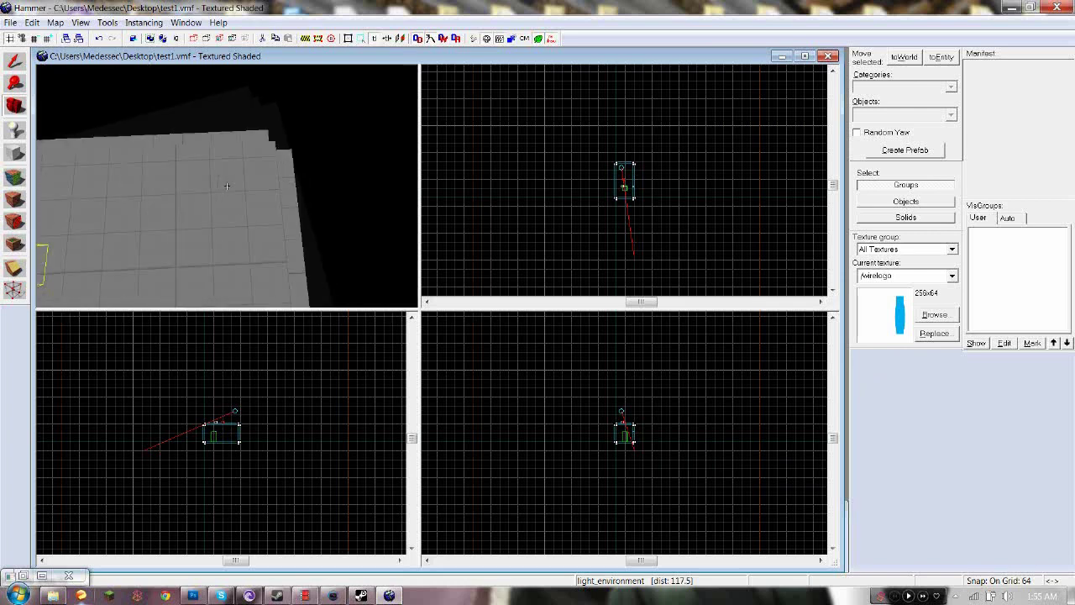
key("a")
key("s")
key("w")
key("a")
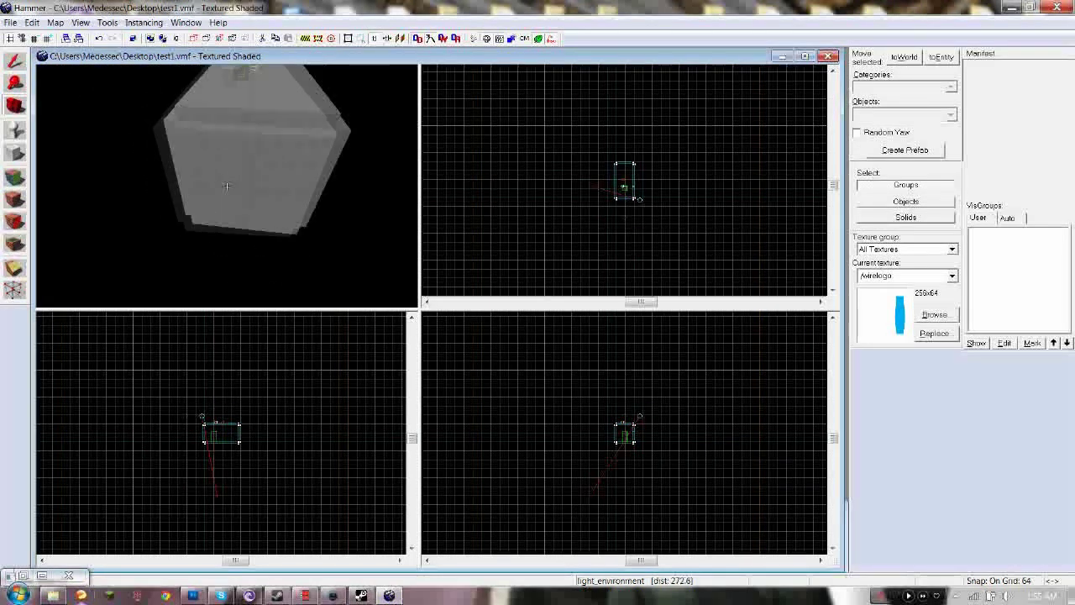
key("s")
key("w")
key("a")
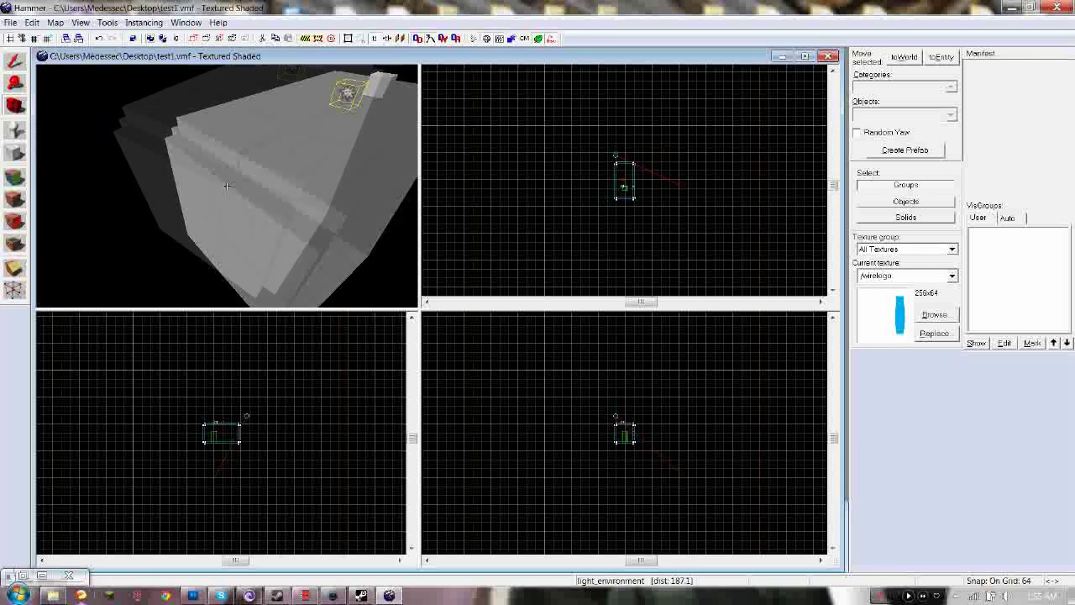
key("a")
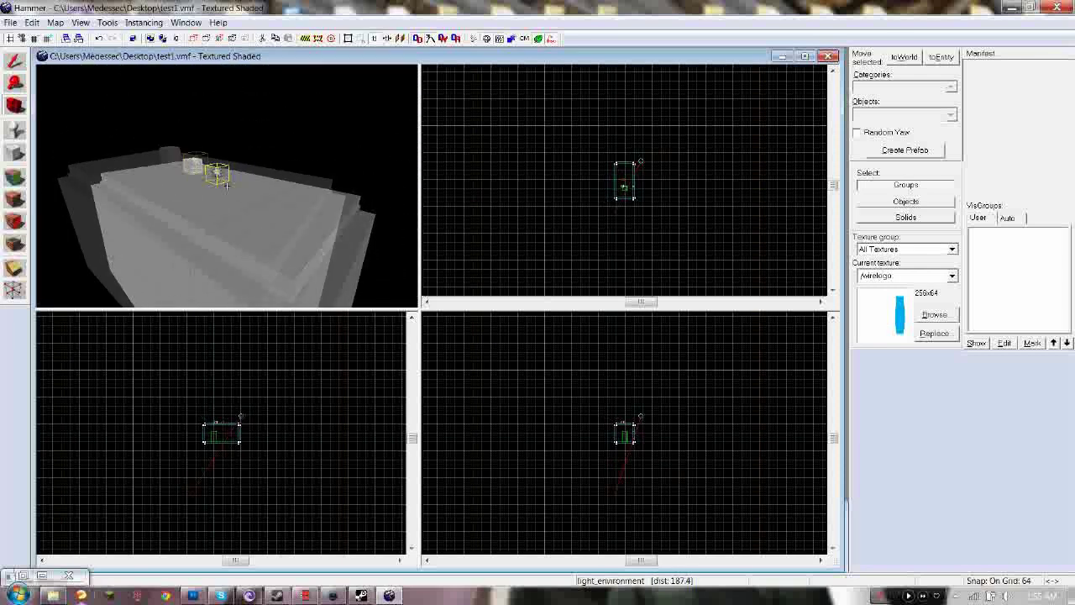
key("z")
Select the light_environment together with the small cube entity beside it on the roof
left_click(14, 59)
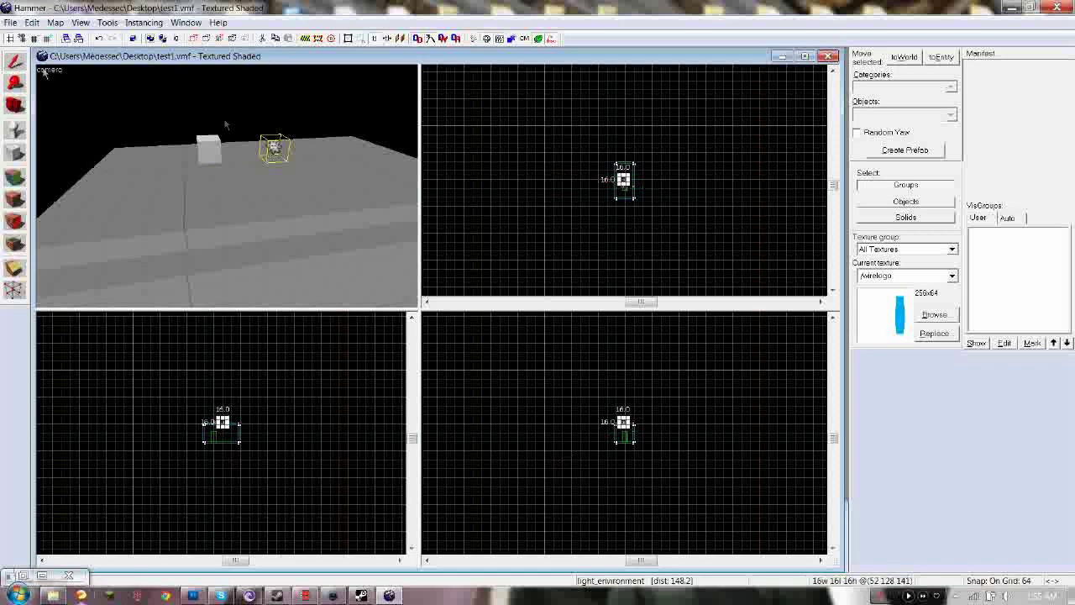
left_click(243, 138)
left_click(274, 149)
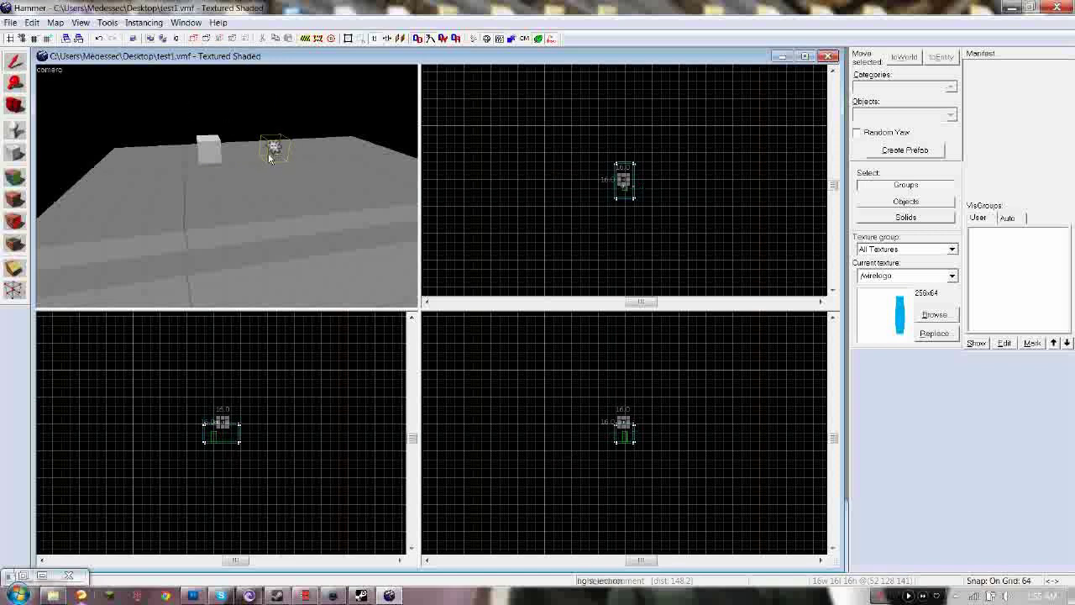
left_click(211, 151, "ctrl")
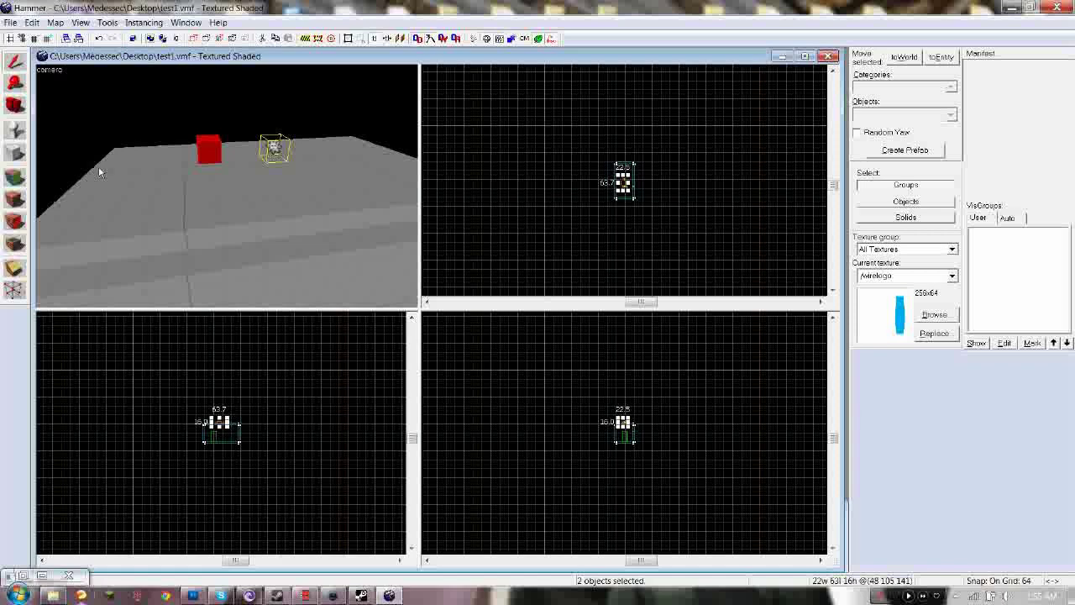
Examine the env_sun cube and the light_environment on the roof by selecting each of them in turn
left_click(281, 149)
left_click(195, 155)
left_click(215, 149)
left_click(275, 149)
left_click(217, 152)
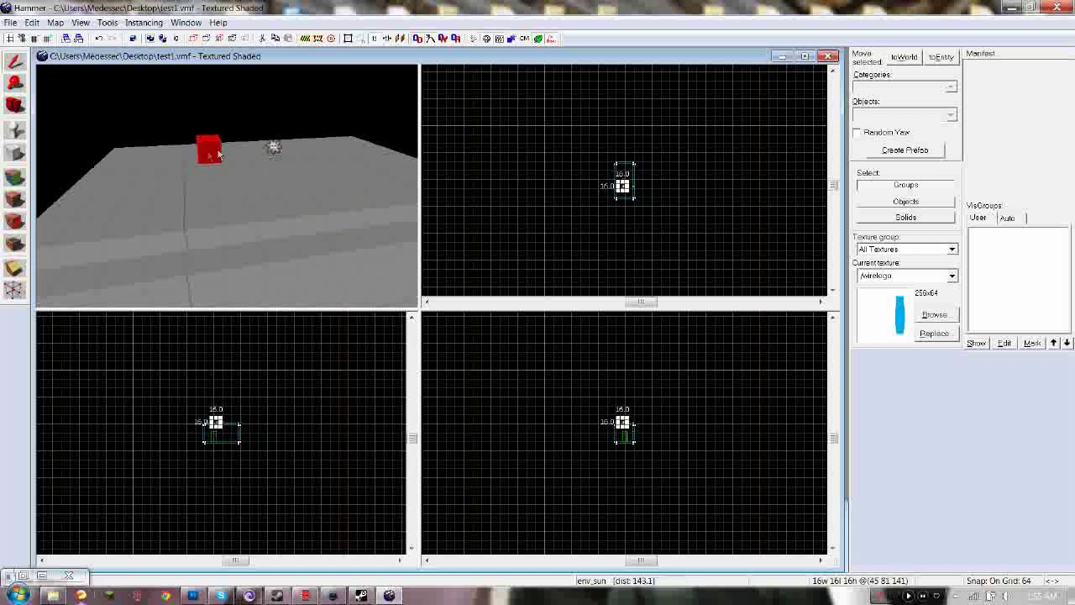
left_click(276, 149)
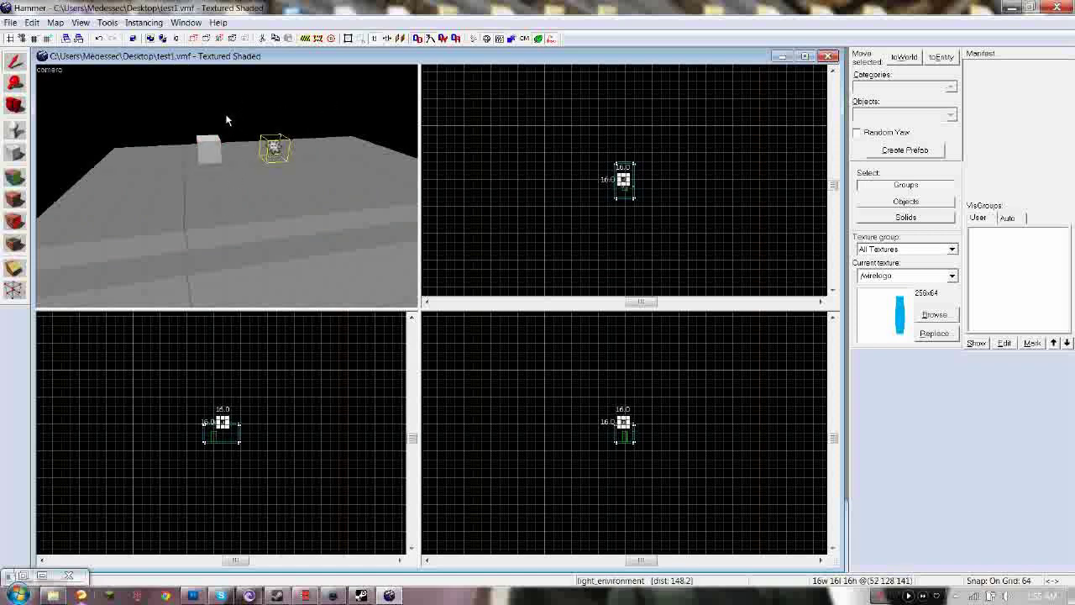
left_click(216, 150)
left_click(279, 149)
left_click(204, 149)
left_click(276, 150)
left_click(212, 156)
left_click(253, 180)
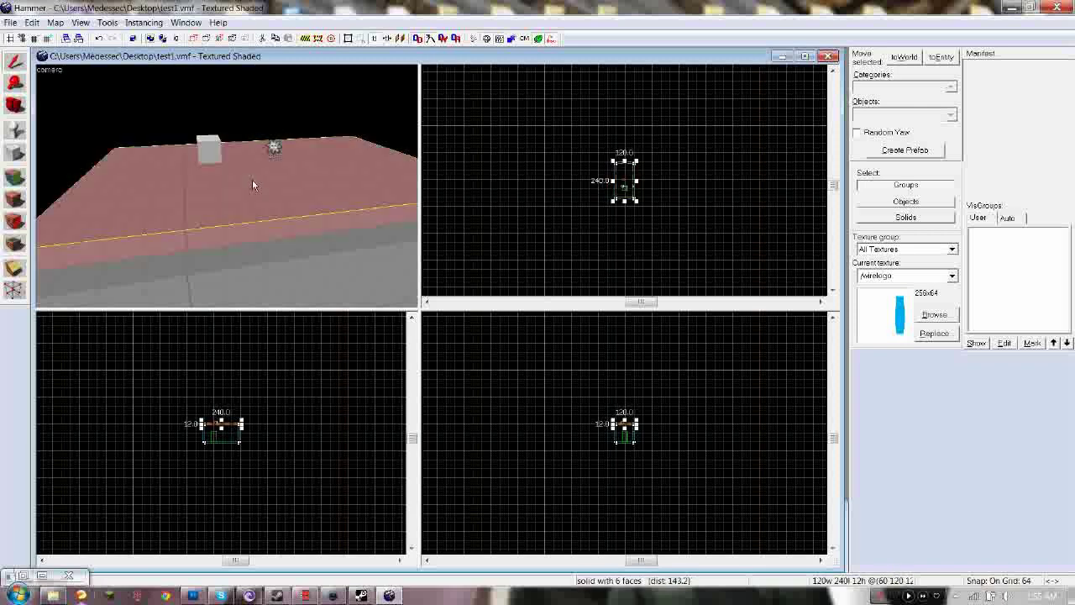
left_click(277, 147)
left_click(216, 149)
left_click(276, 147)
left_click(218, 152)
left_click(277, 148)
left_click(211, 155)
left_click(267, 151)
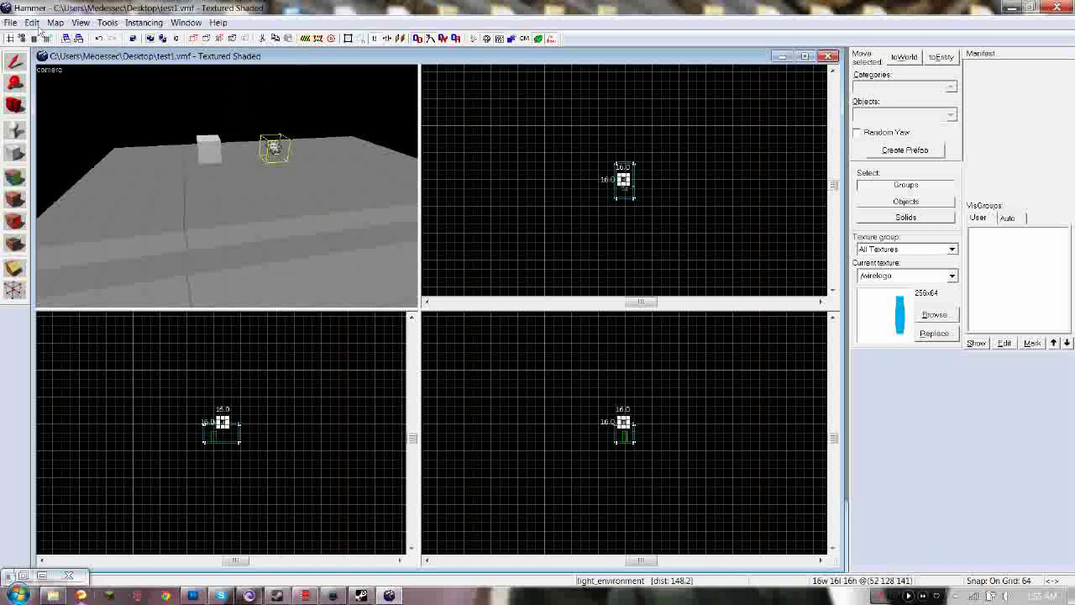
left_click(10, 22)
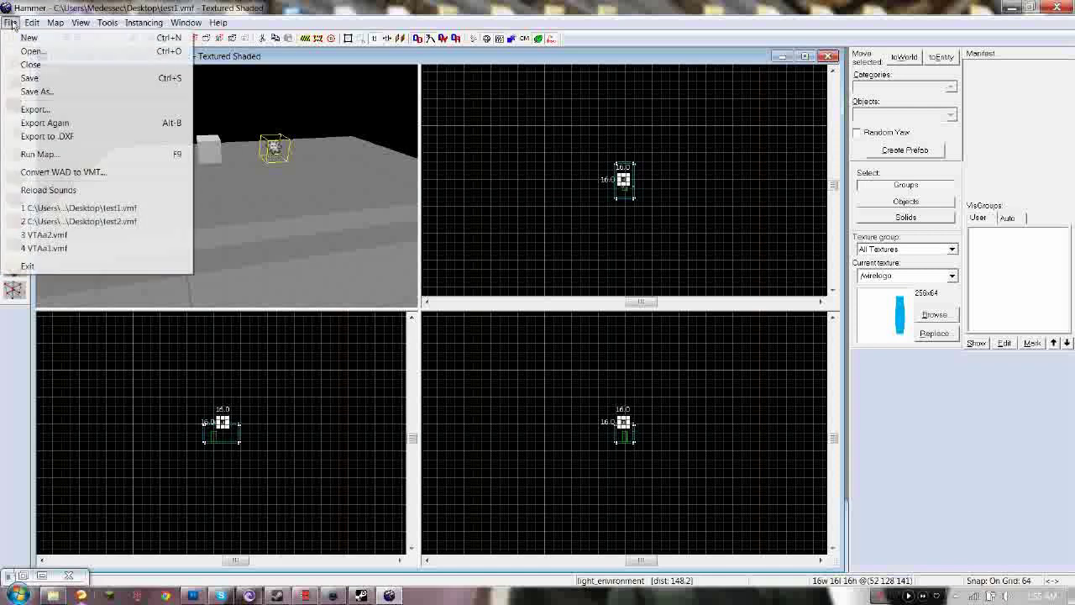
left_click(263, 149)
left_click(210, 150)
left_click(274, 149)
left_click(209, 149)
left_click(275, 149)
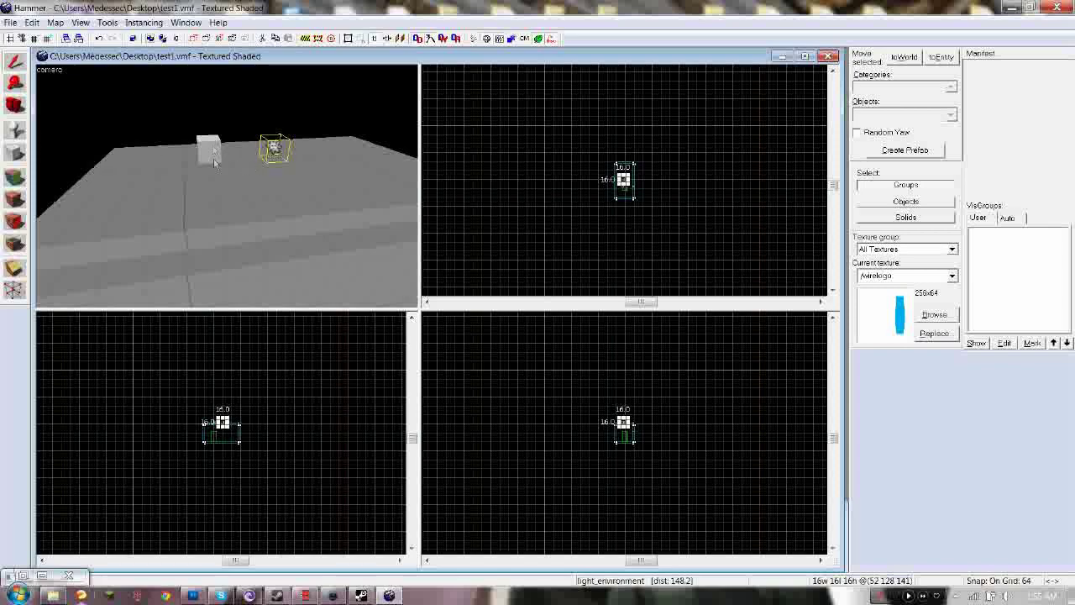
Compile the map with the Default configuration and launch it in Garry's Mod
left_click(17, 24)
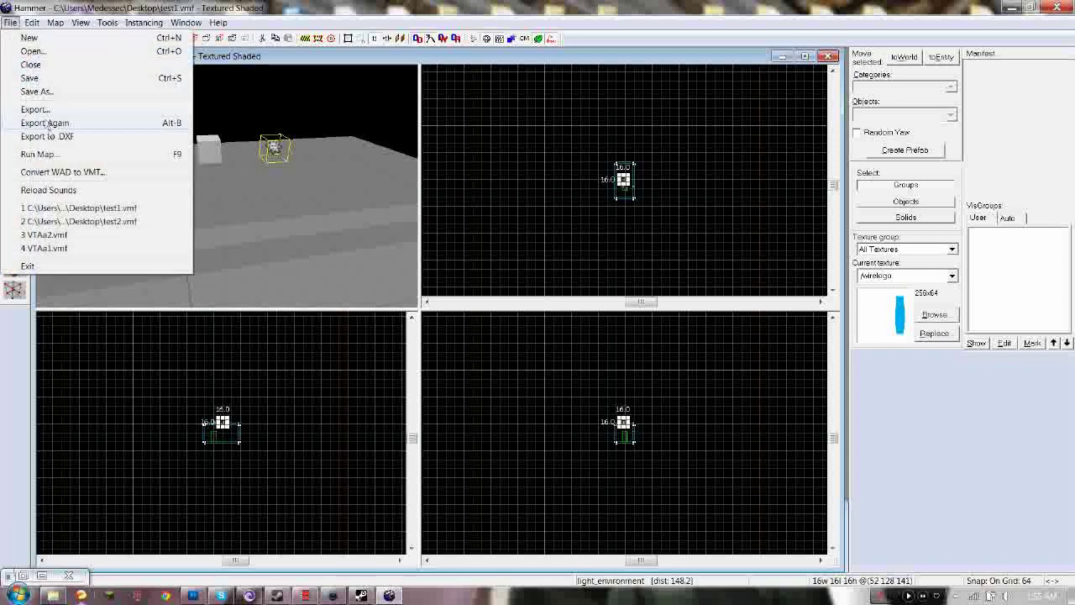
left_click(33, 154)
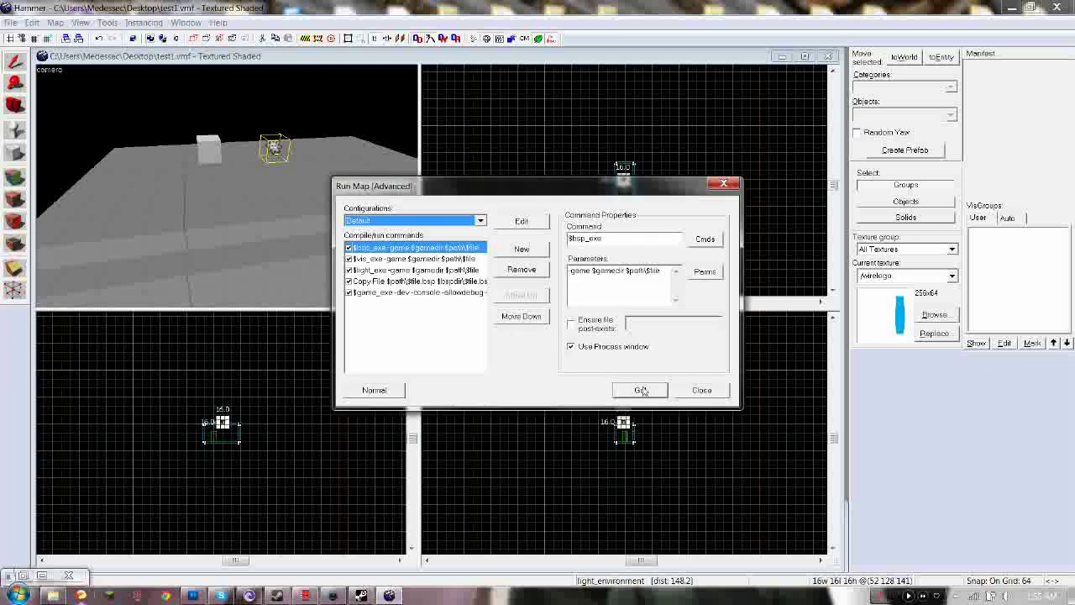
left_click(640, 391)
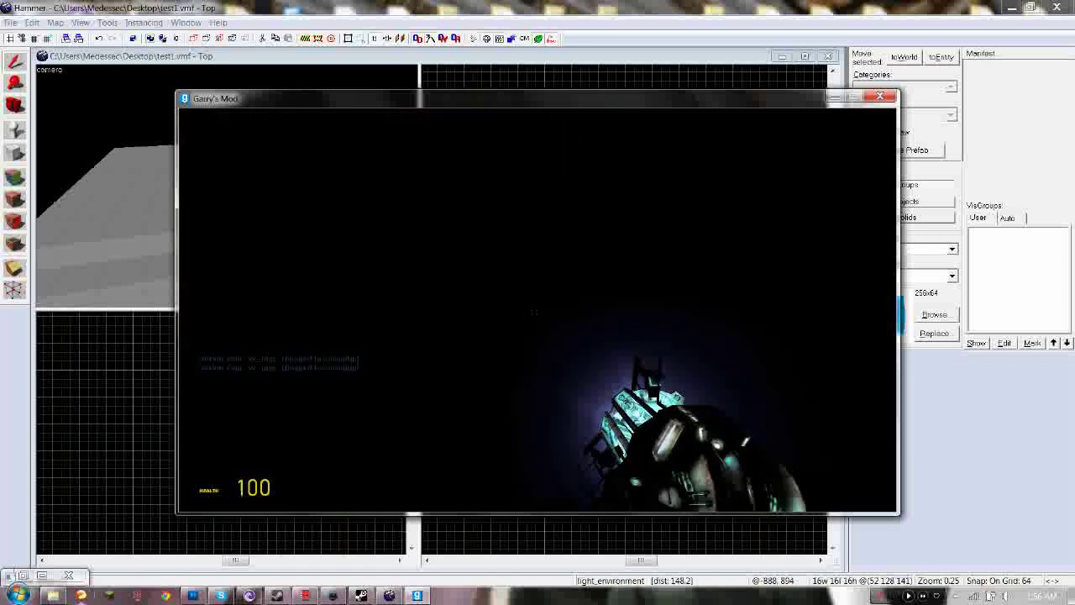
Inspect the dark room's walls, floor and ceiling with the flashlight in Garry's Mod, and close the game
key("f")
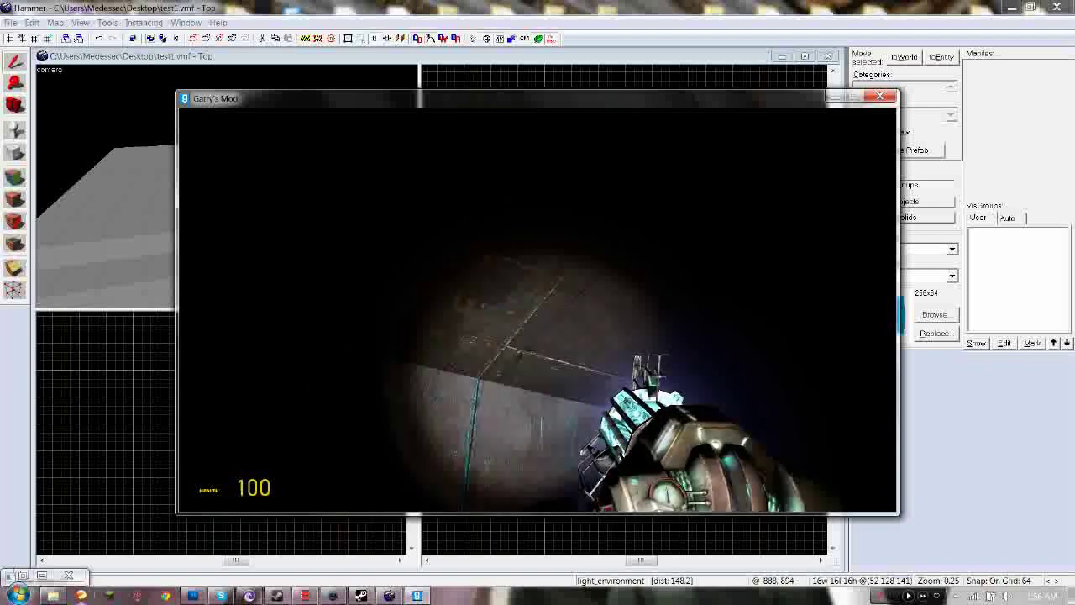
key("w")
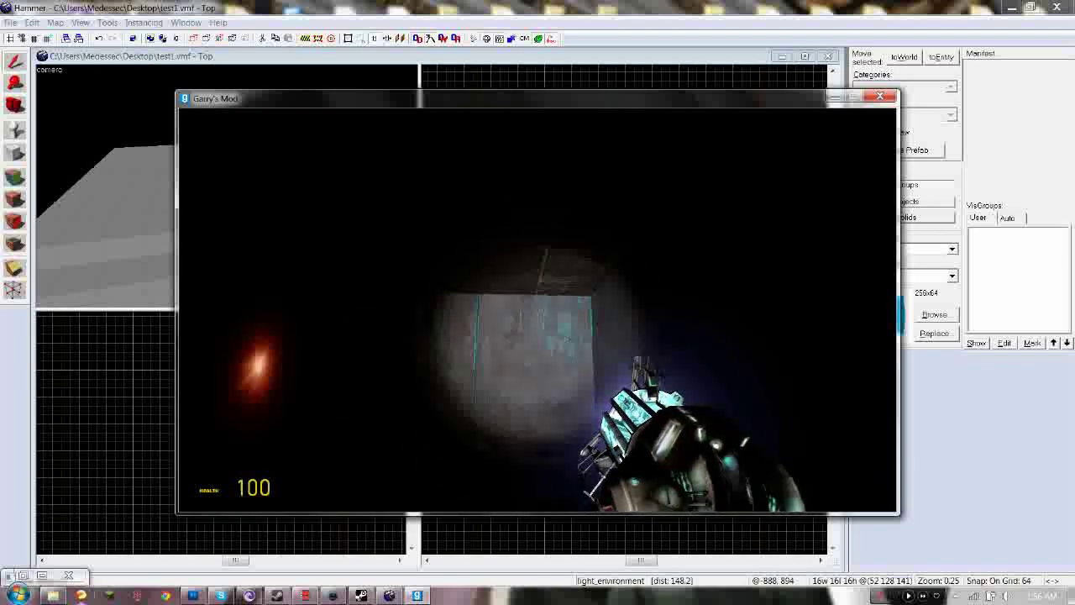
key("w")
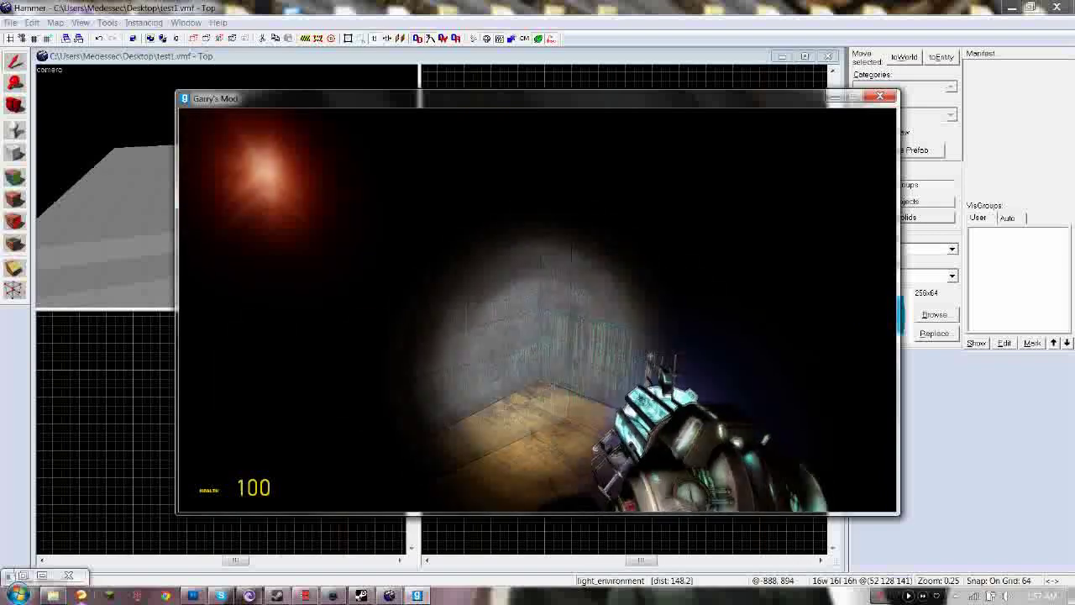
key("w")
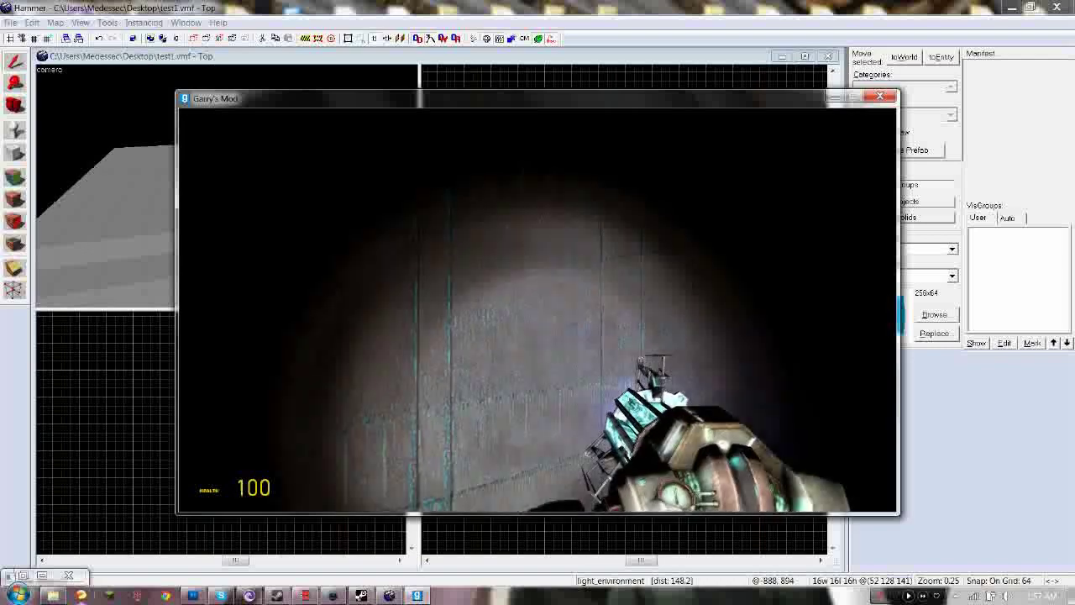
key("Escape")
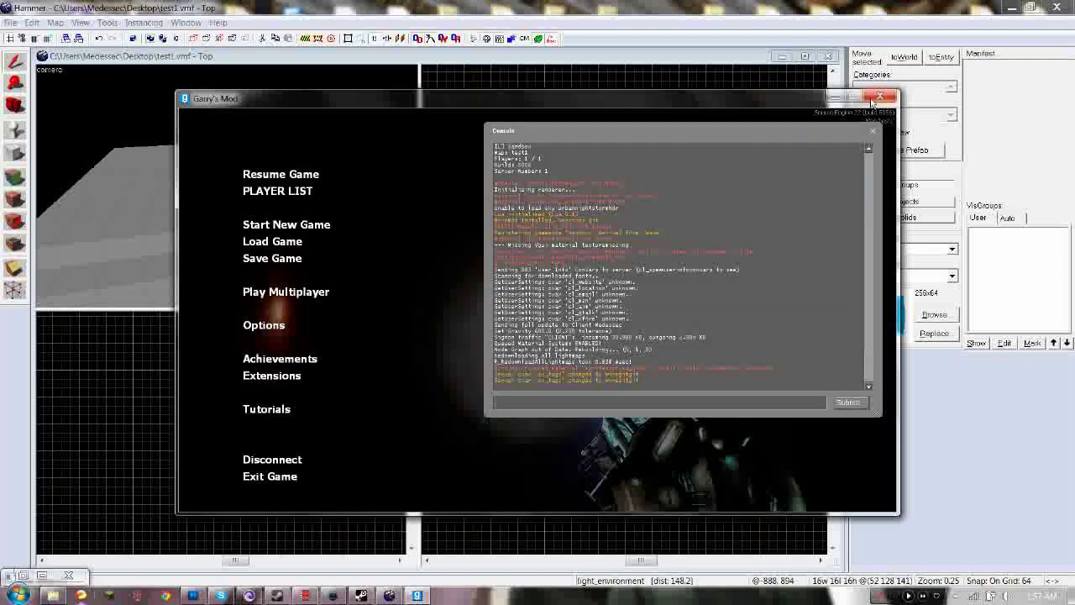
left_click(879, 98)
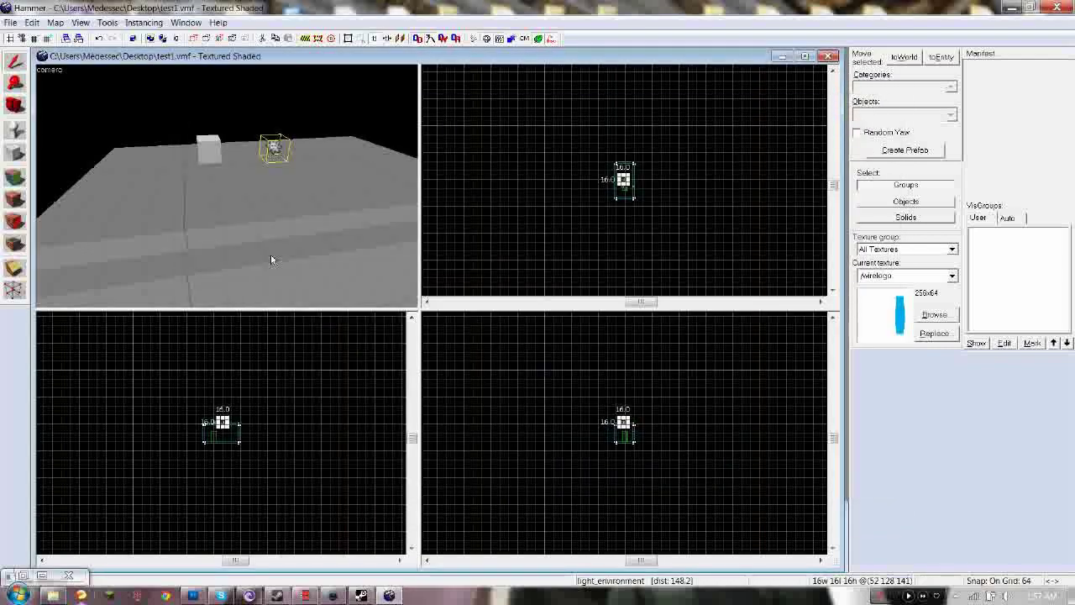
Place a light entity on the ceiling inside the room
left_click(15, 105)
left_click_drag(282, 165, 227, 186)
key("w")
key("w")
left_click(15, 131)
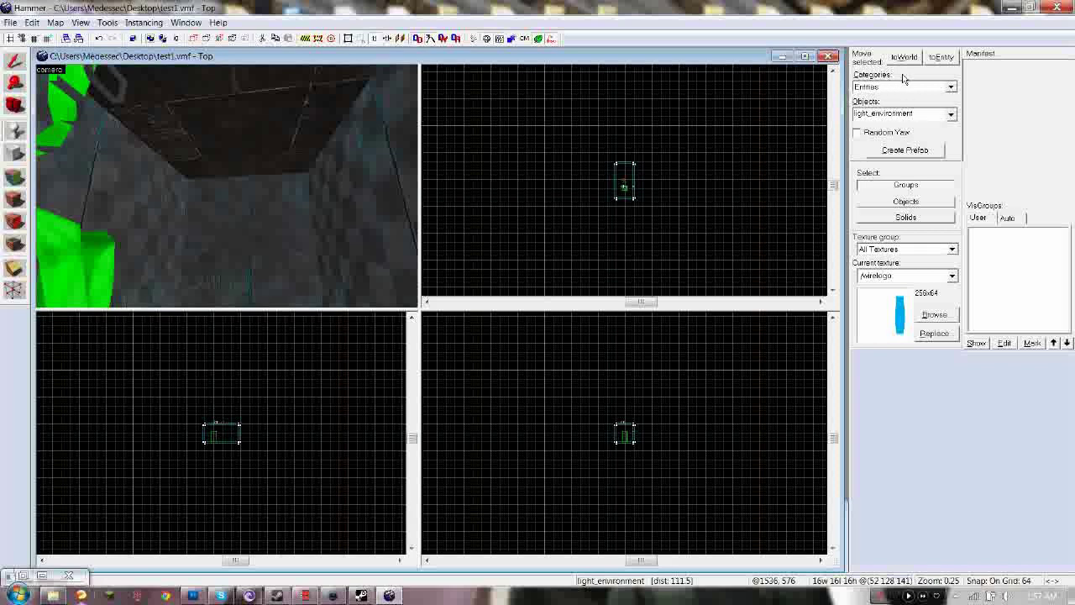
left_click(950, 115)
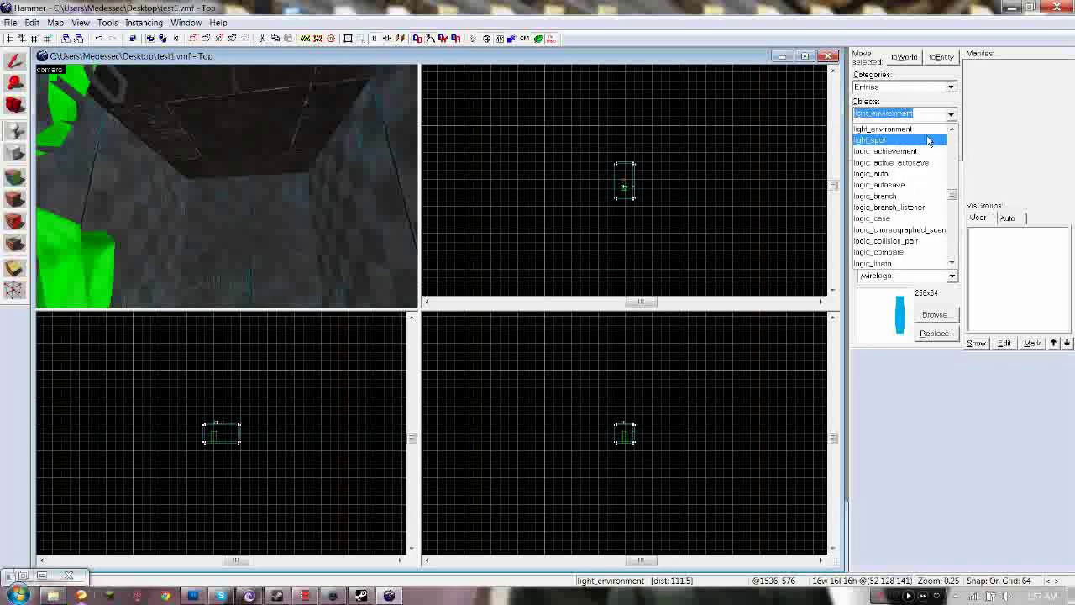
left_click(953, 129)
left_click(953, 129)
left_click(952, 130)
left_click(953, 129)
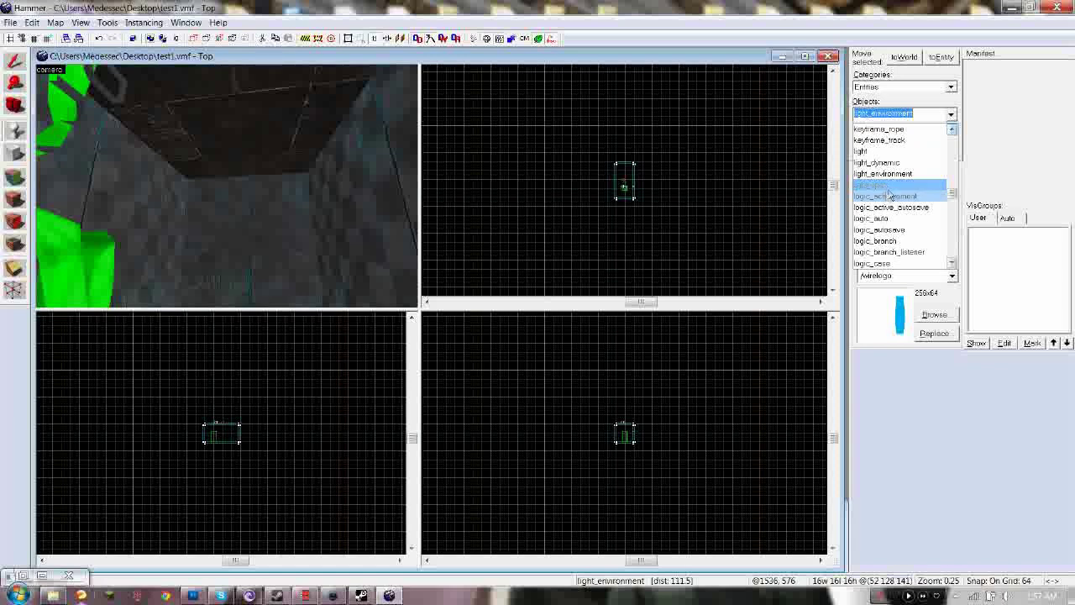
left_click(874, 152)
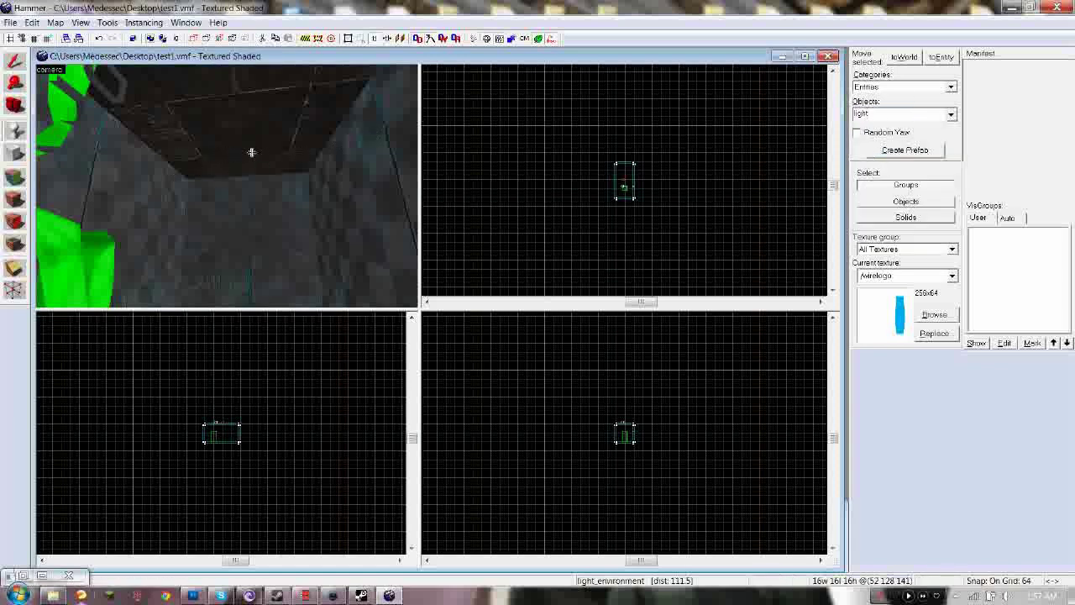
left_click(239, 149)
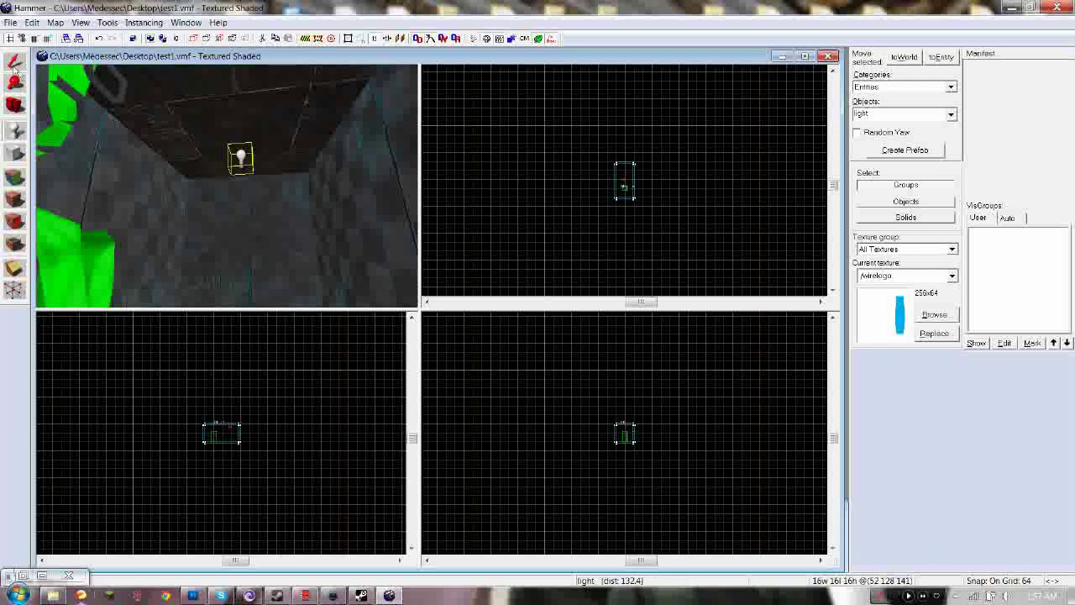
Open the ceiling light's properties at its Brightness value
left_click(14, 64)
double_click(240, 158)
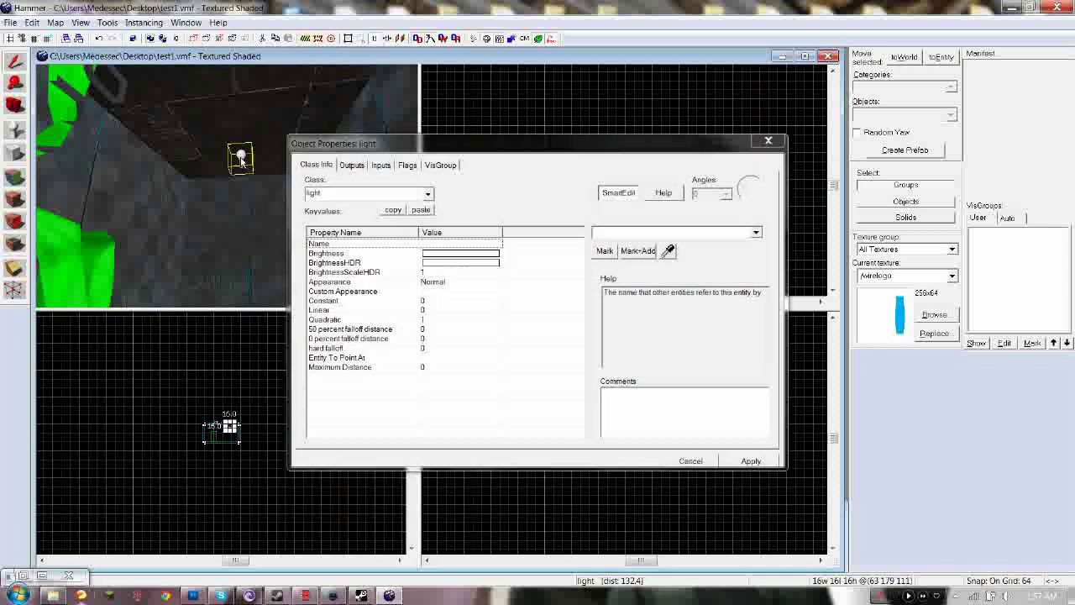
left_click(424, 255)
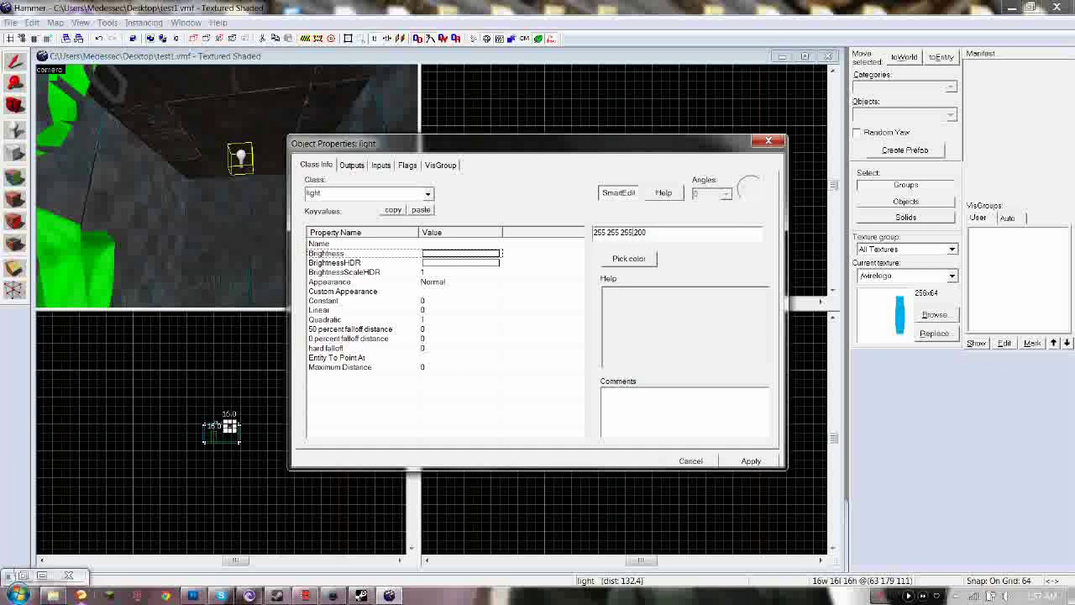
left_click(630, 260)
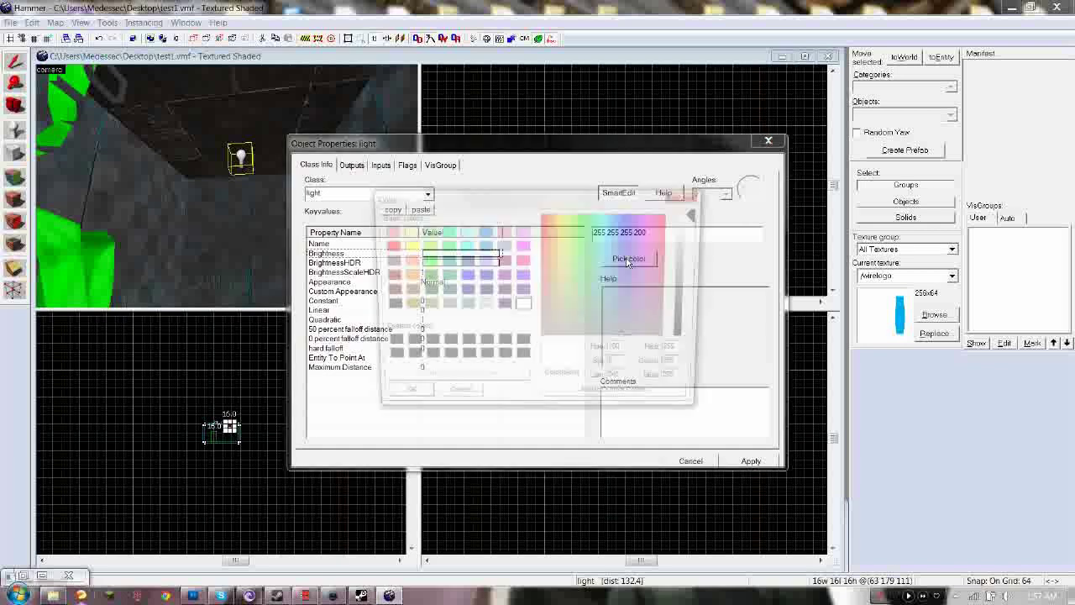
mouse_move(595, 332)
left_mouse_down()
mouse_move(642, 251)
mouse_move(596, 237)
mouse_move(638, 252)
mouse_move(595, 338)
left_mouse_up()
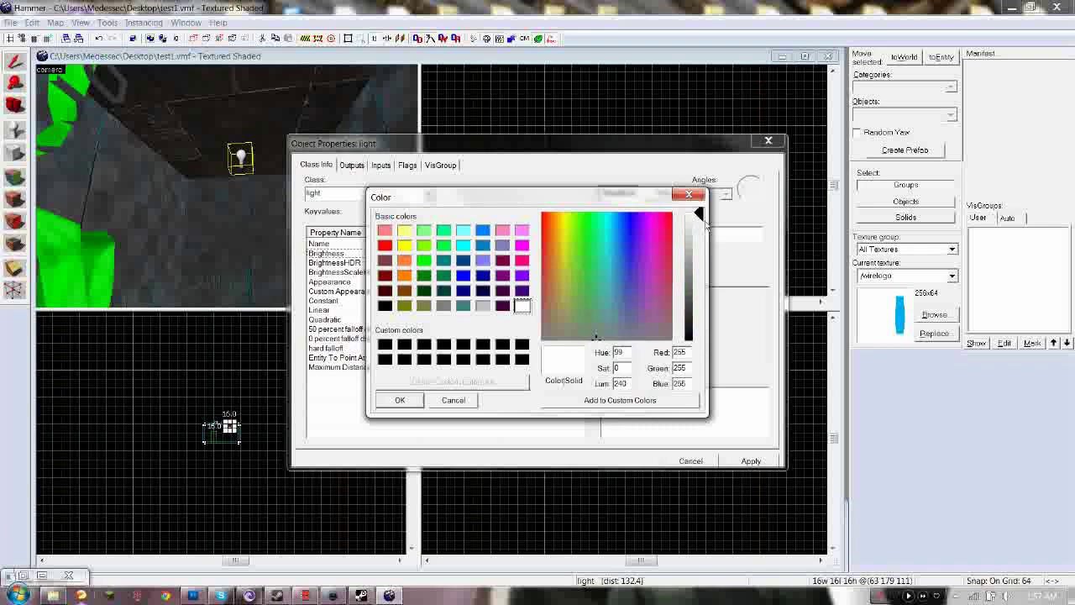
left_click(689, 195)
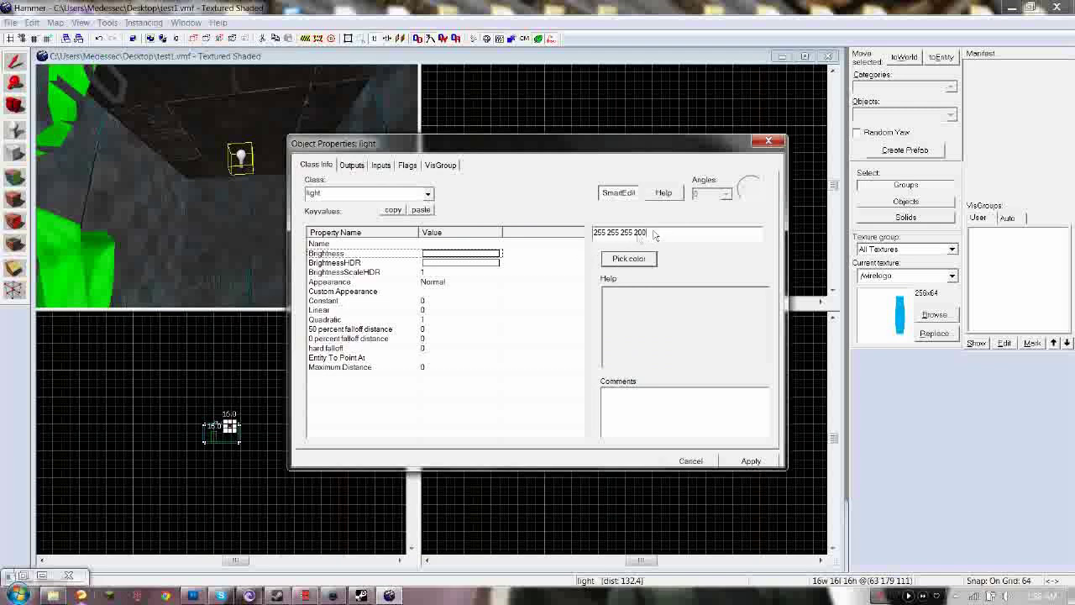
key("Left")
key("Left")
key("BackSpace")
type("4")
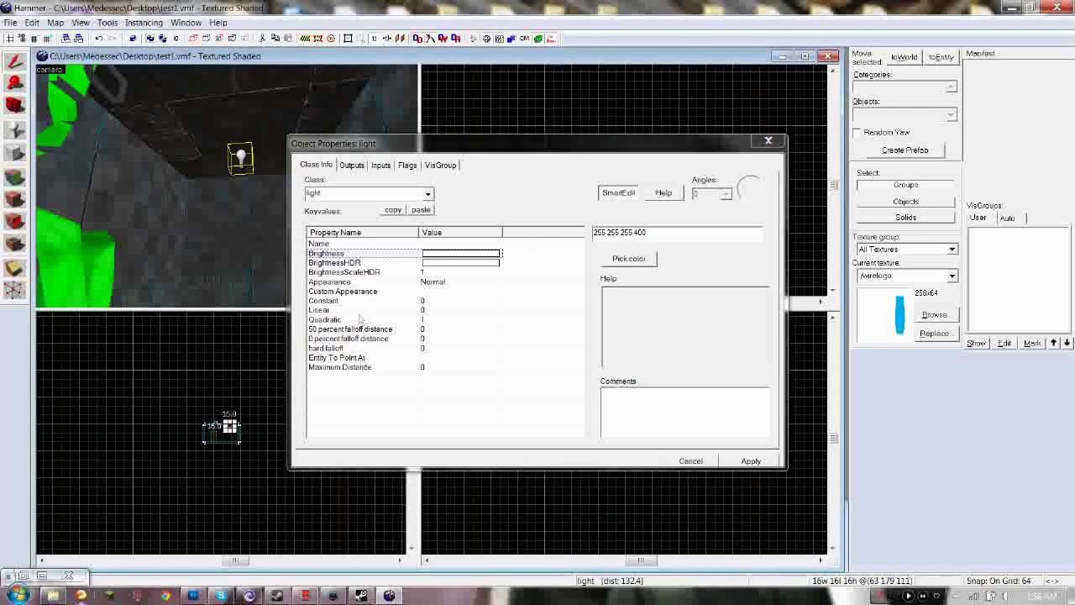
left_click(769, 145)
left_click(769, 142)
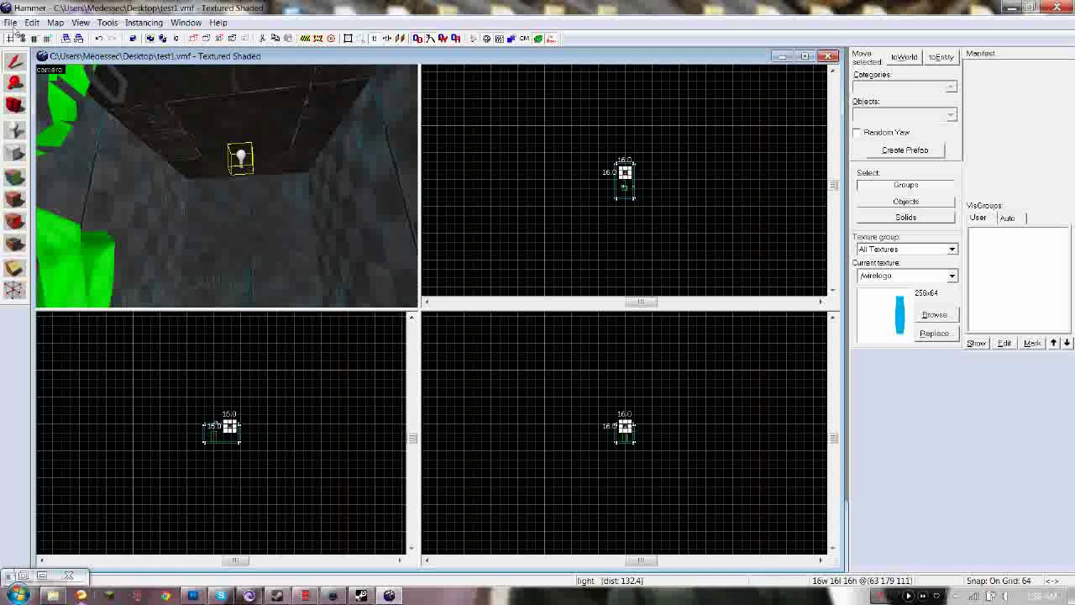
Compile the map again with the new ceiling light and run it in the game
left_click(32, 22)
mouse_move(10, 23)
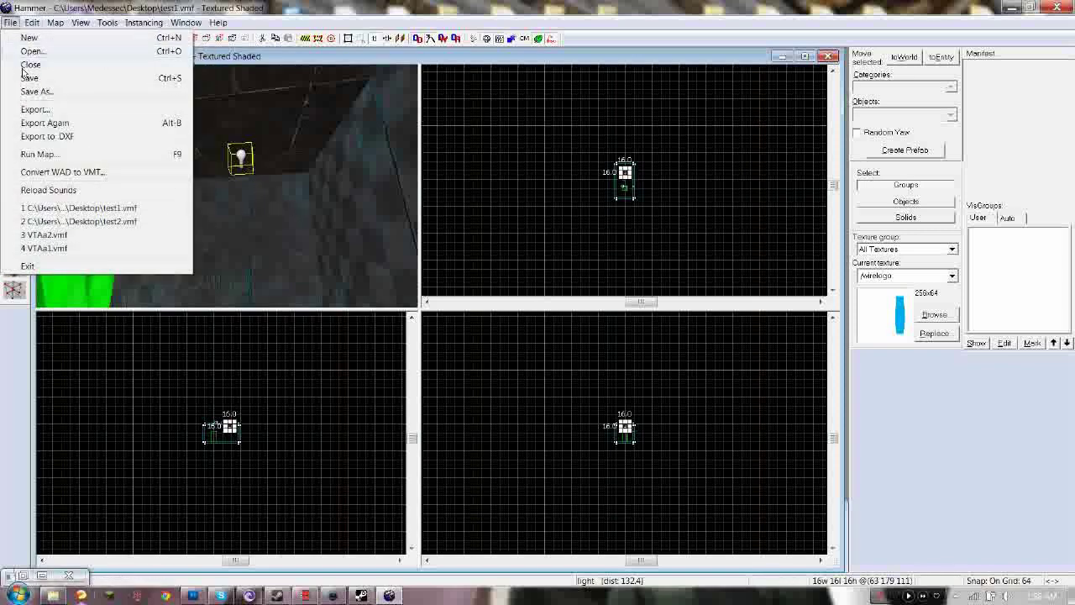
left_click(34, 151)
key("Escape")
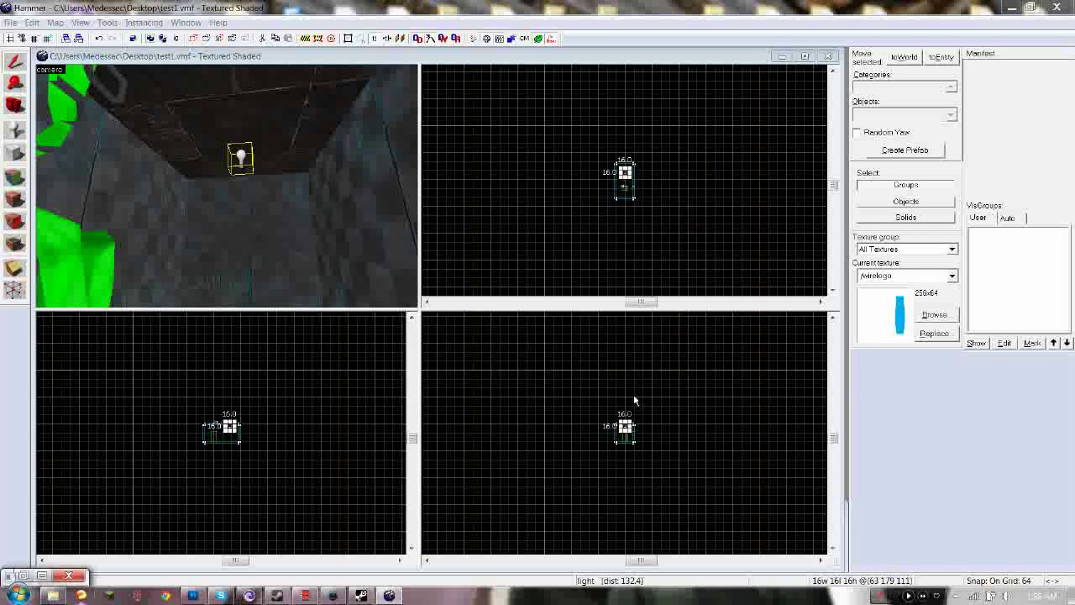